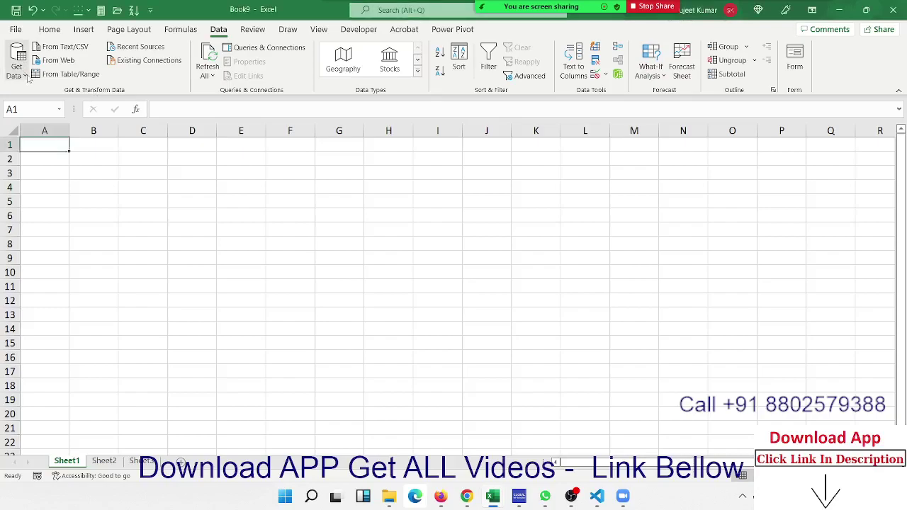
Clear a stray '=' from A1 and show Get Data's file sources (Excel Workbook, Text/CSV, JSON, PDF)
click(241, 180)
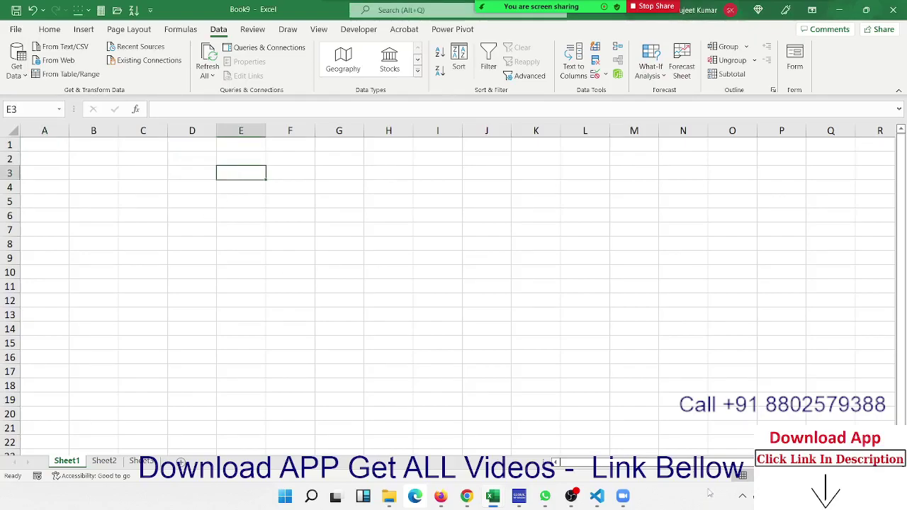
click(52, 148)
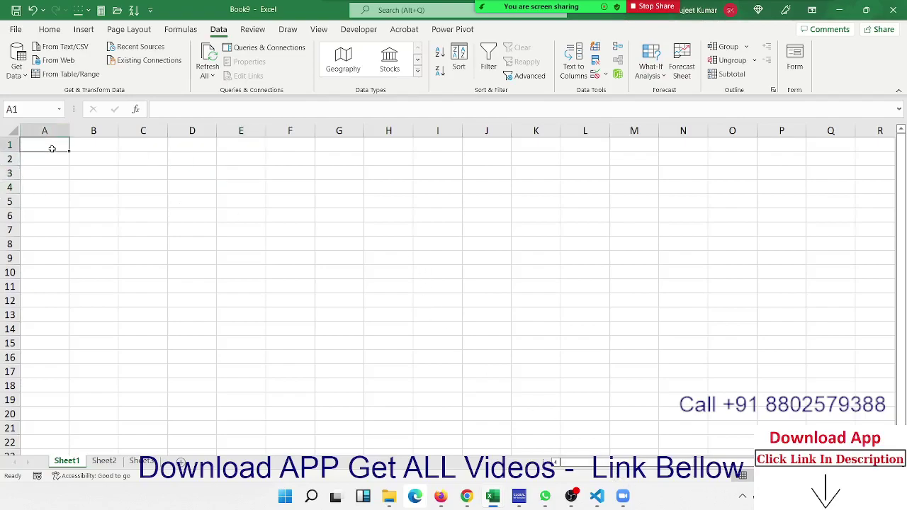
text(=)
key(BackSpace)
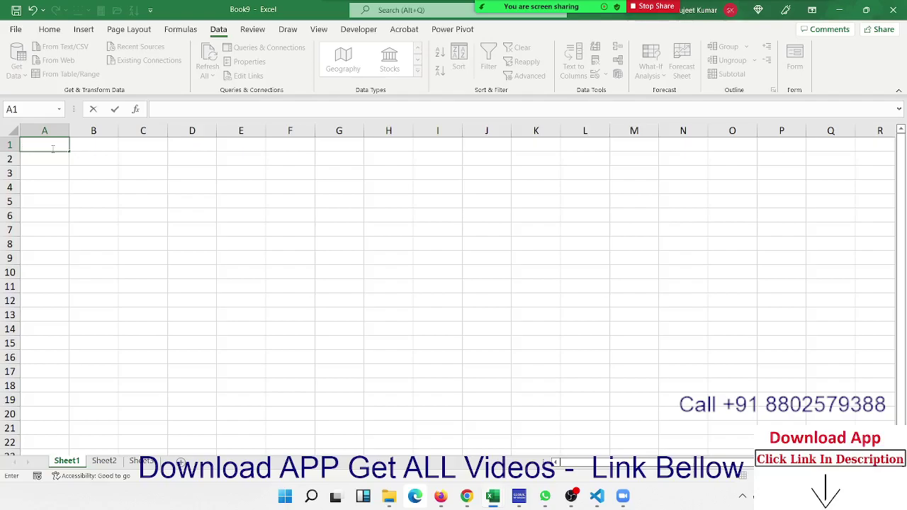
click(100, 216)
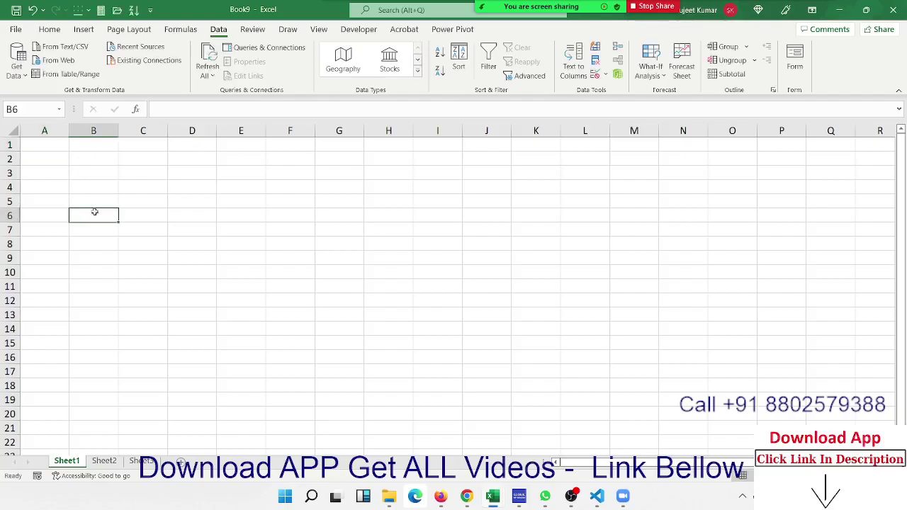
click(56, 145)
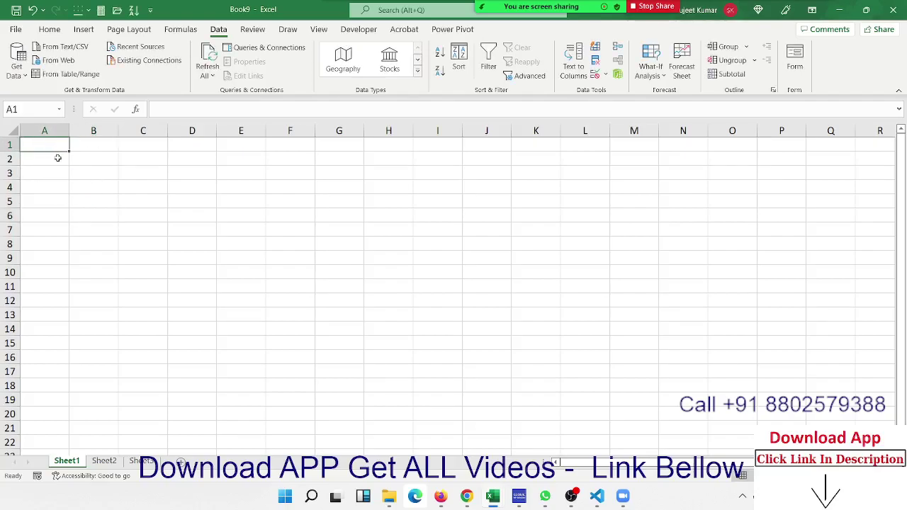
click(23, 74)
mouse_move(28, 85)
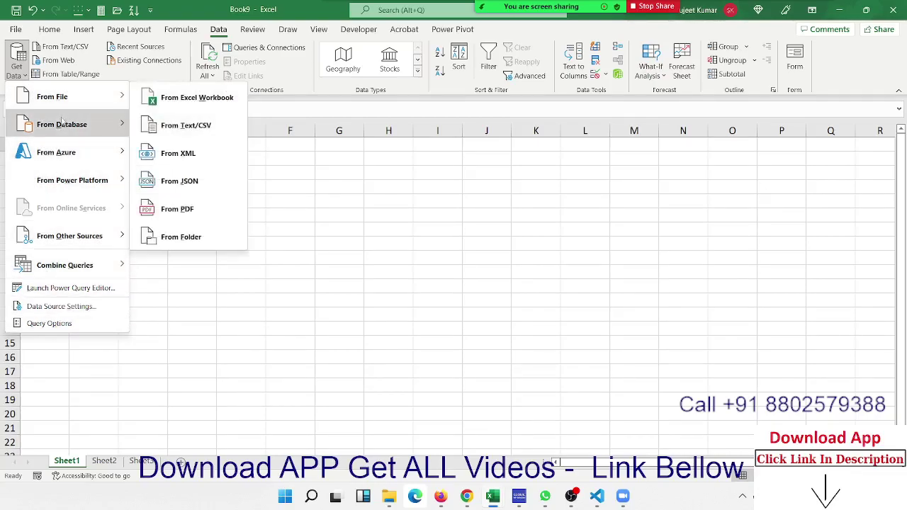
mouse_move(63, 128)
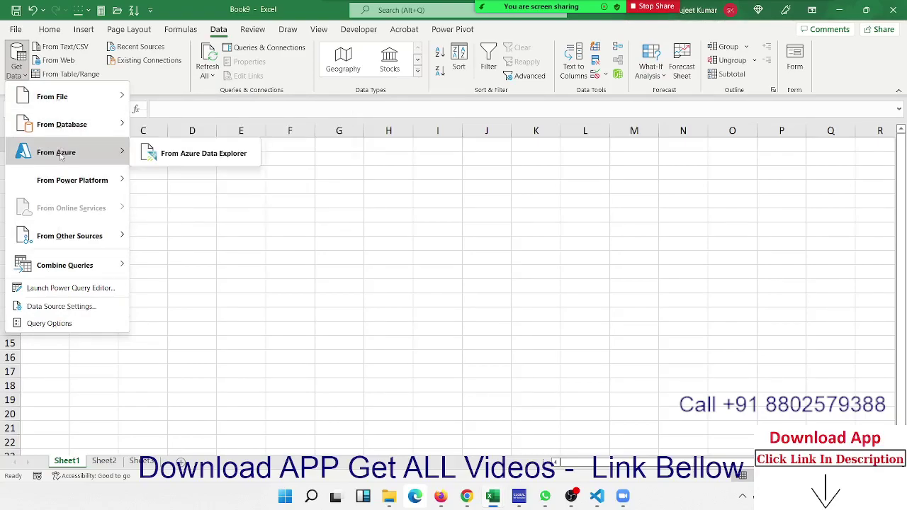
mouse_move(62, 182)
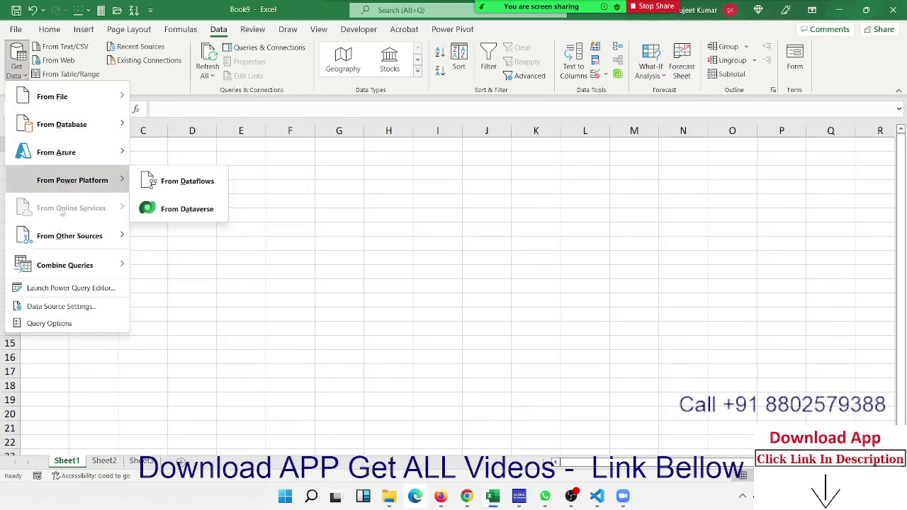
mouse_move(63, 246)
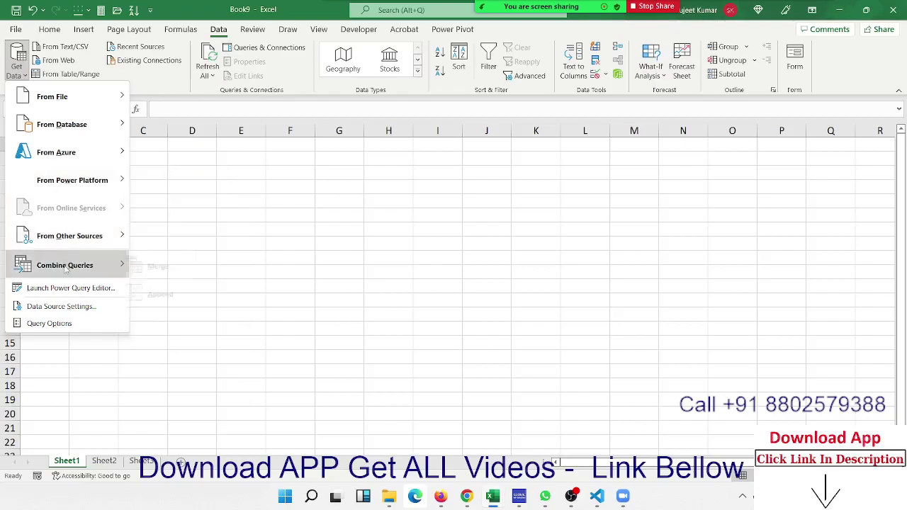
mouse_move(65, 268)
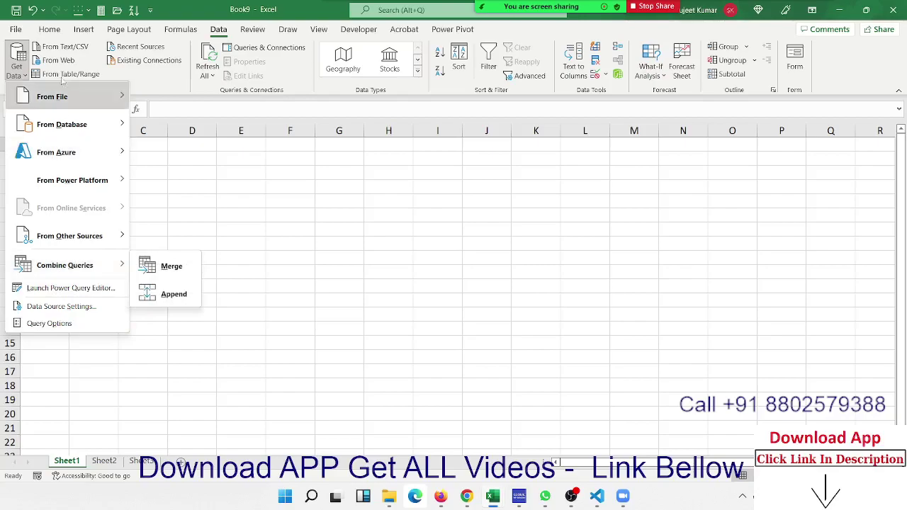
mouse_move(58, 102)
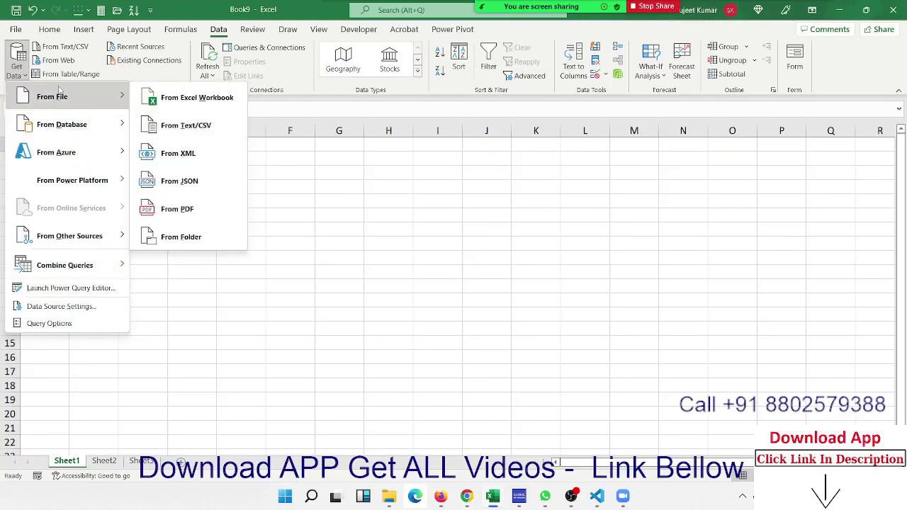
Start an import from an Excel workbook and browse the Import Data folder list
click(176, 100)
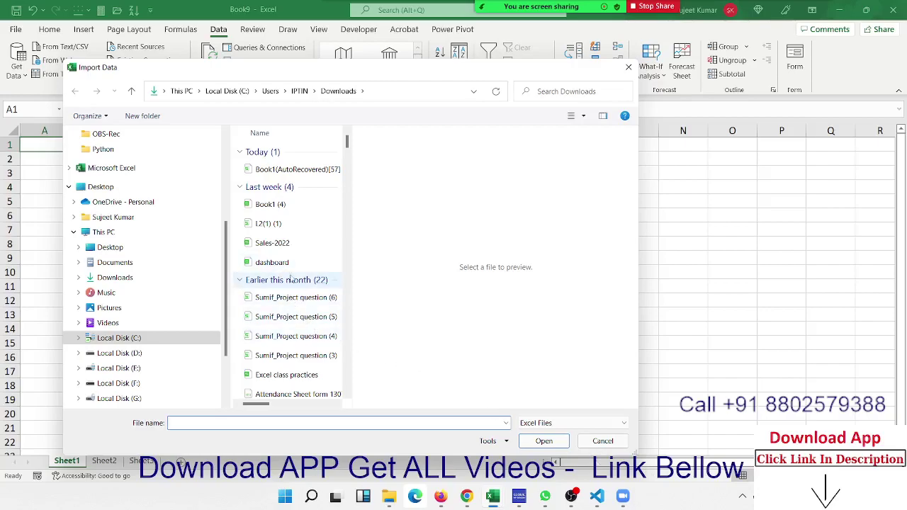
scroll(306, 317, down, 5)
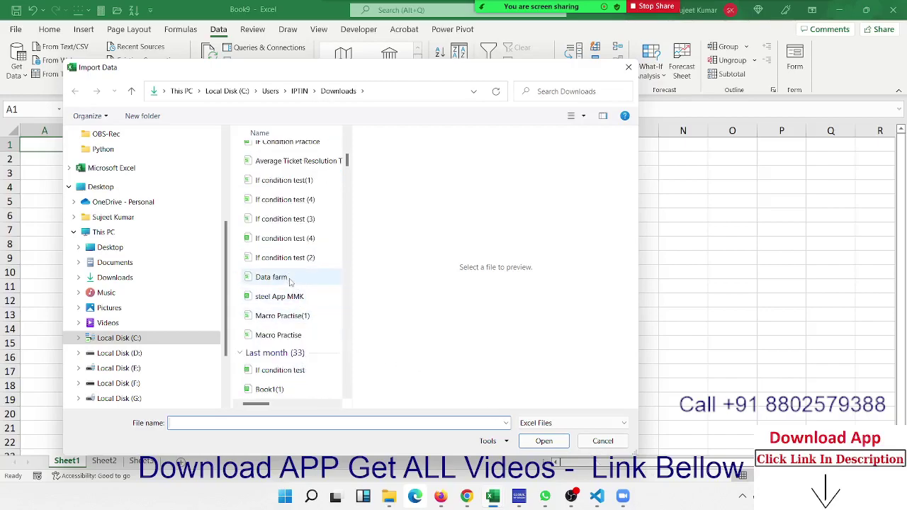
scroll(297, 336, down, 3)
scroll(297, 337, down, 3)
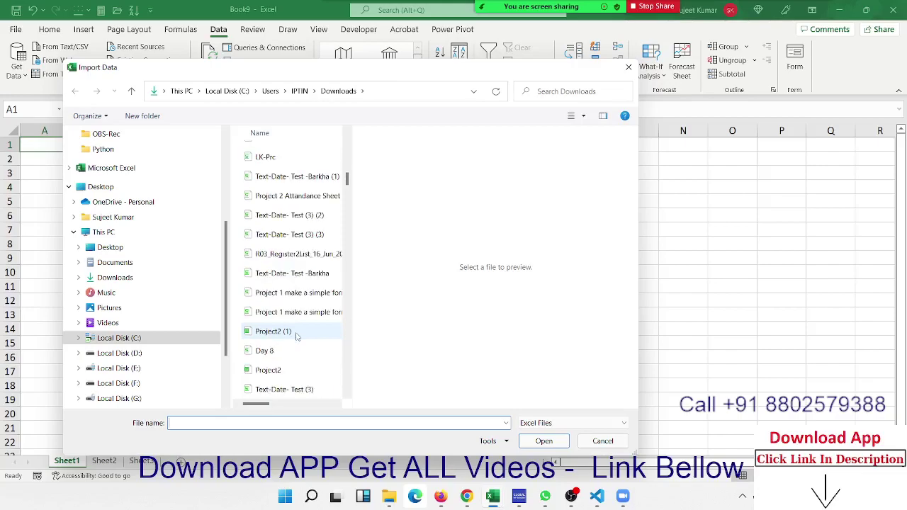
scroll(297, 337, down, 3)
scroll(297, 337, down, 3)
scroll(297, 336, down, 3)
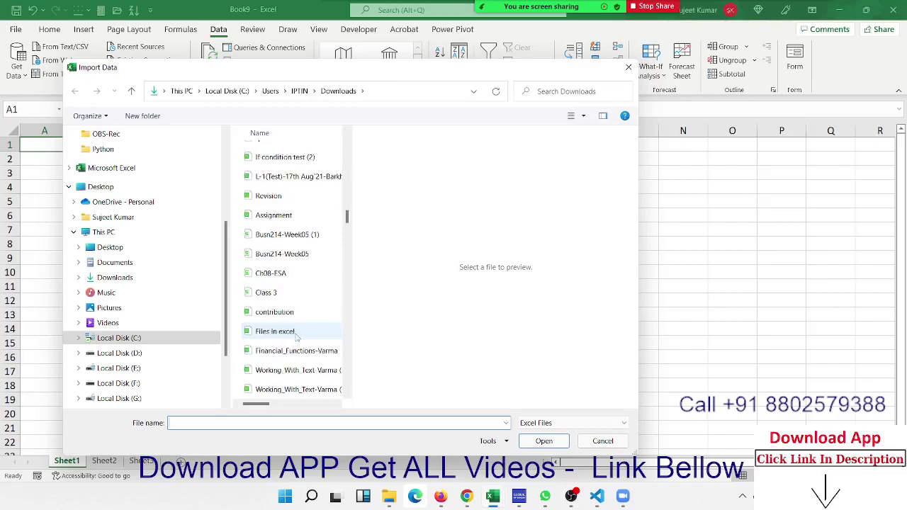
scroll(297, 337, down, 3)
scroll(294, 346, down, 3)
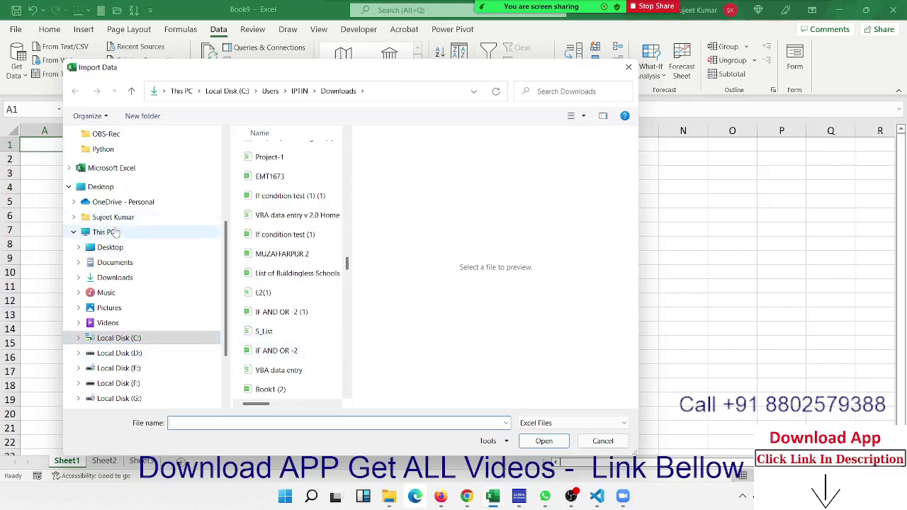
scroll(115, 232, up, 1)
scroll(114, 230, up, 2)
scroll(107, 228, up, 3)
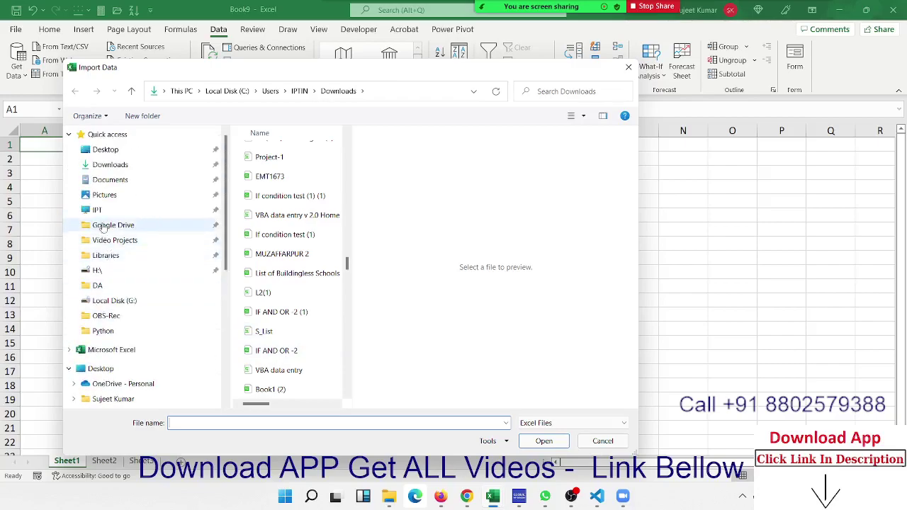
Select the SData workbook on the Desktop and import it into Navigator
click(103, 150)
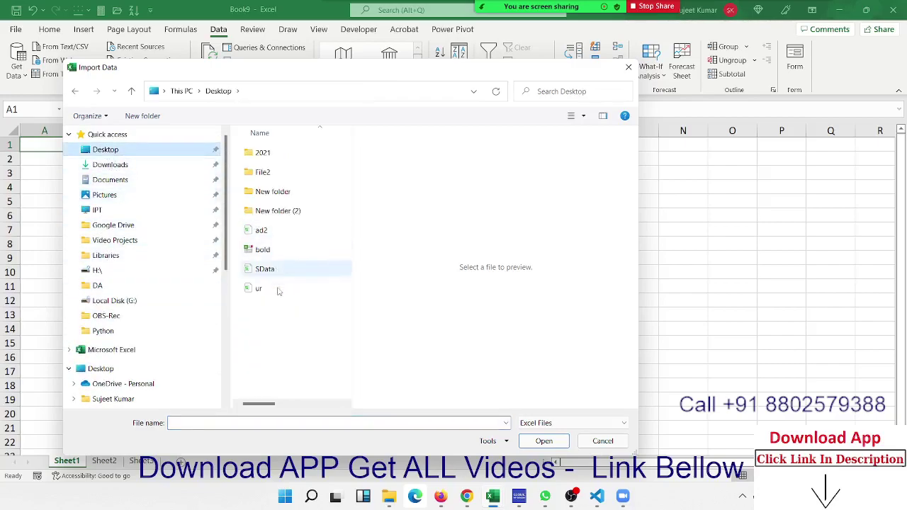
click(257, 270)
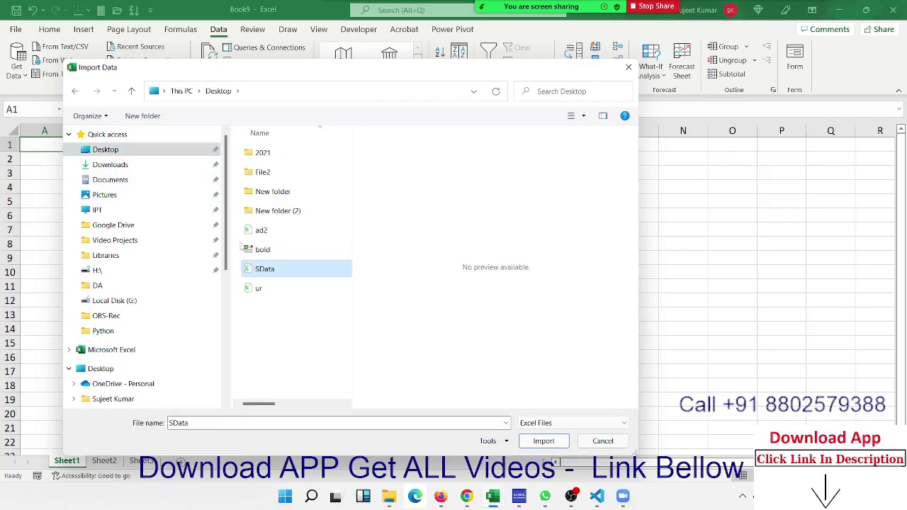
click(543, 444)
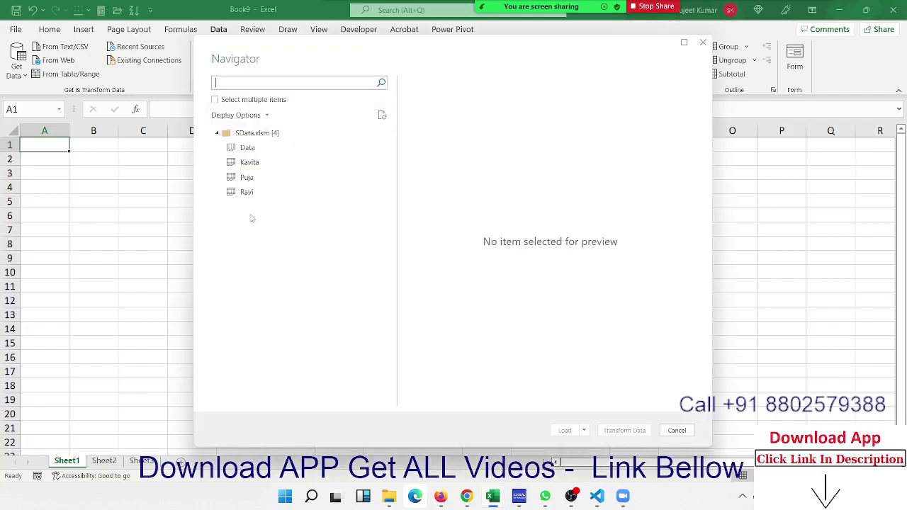
Preview the Data sheet and choose Load To, showing Import Data with Table and New worksheet defaults
click(247, 152)
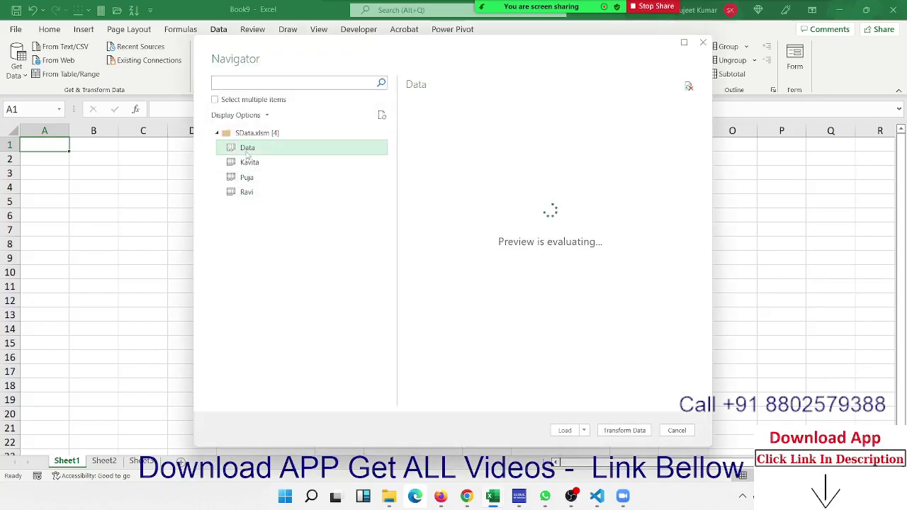
mouse_move(479, 401)
mouse_down()
mouse_move(499, 402)
mouse_move(506, 389)
mouse_move(405, 376)
mouse_up()
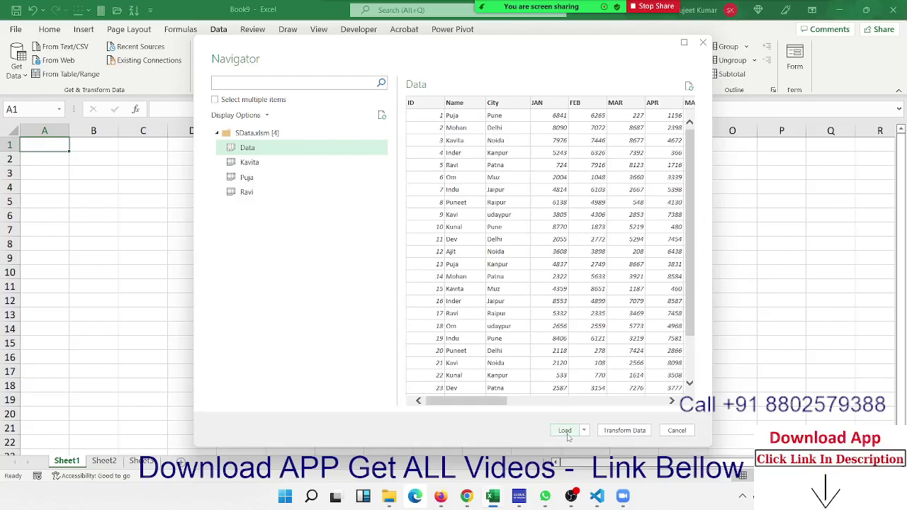
click(584, 431)
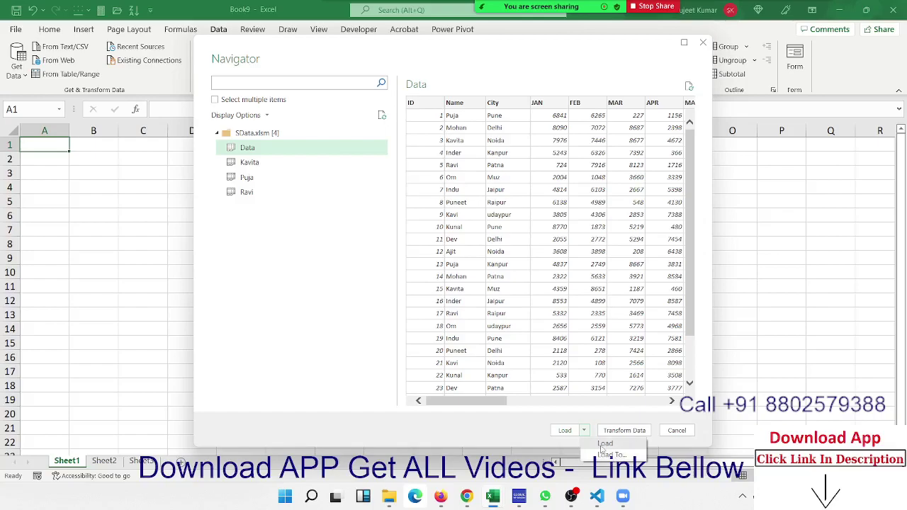
click(606, 455)
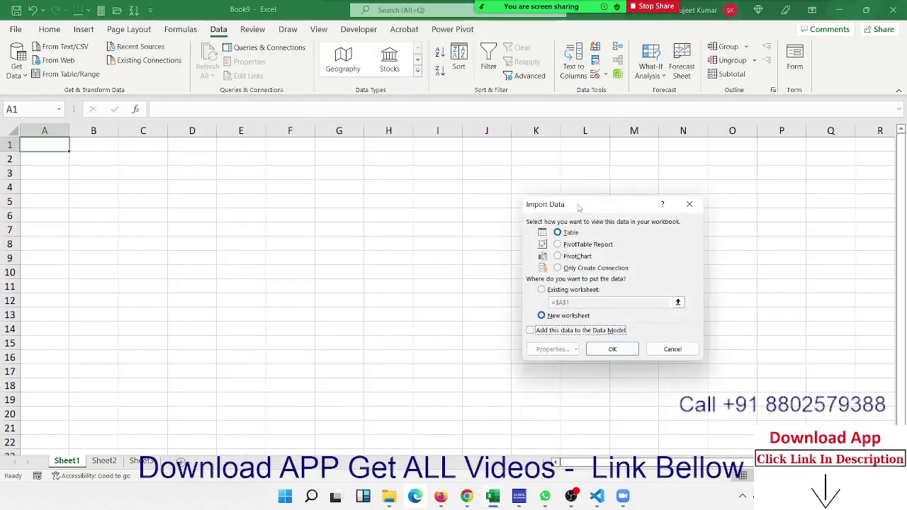
drag(579, 205, 388, 155)
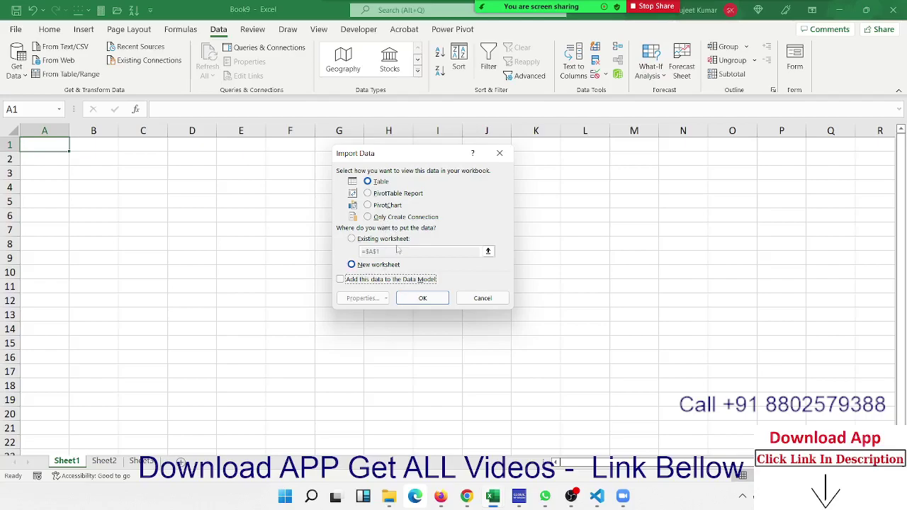
click(422, 298)
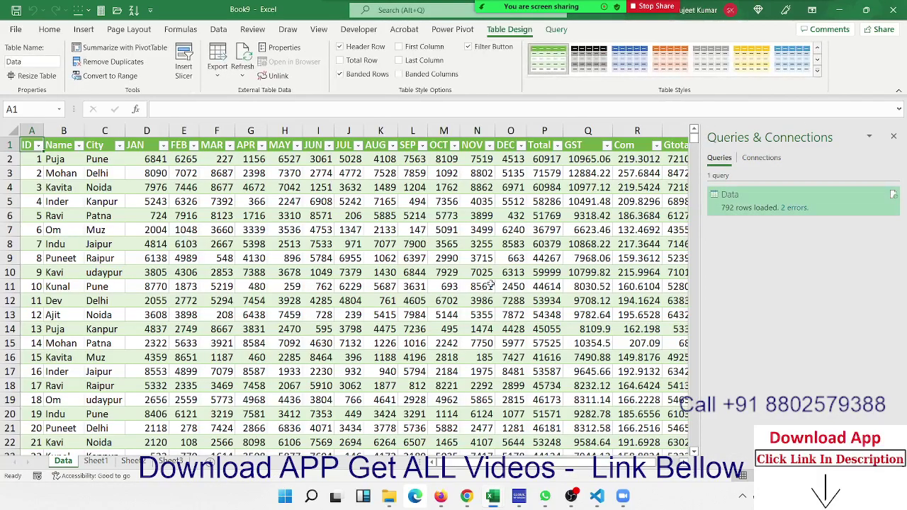
click(893, 137)
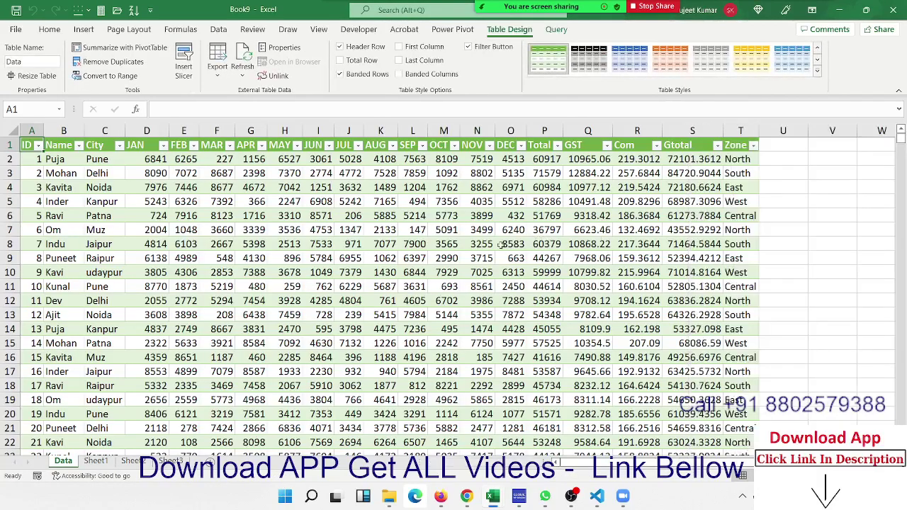
click(501, 246)
scroll(368, 390, down, 20)
scroll(365, 389, down, 17)
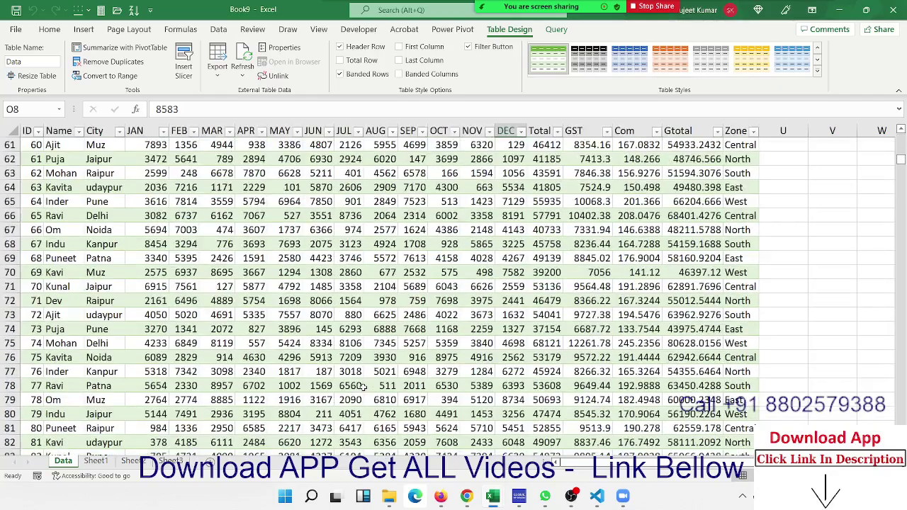
scroll(360, 387, up, 3)
scroll(365, 387, up, 20)
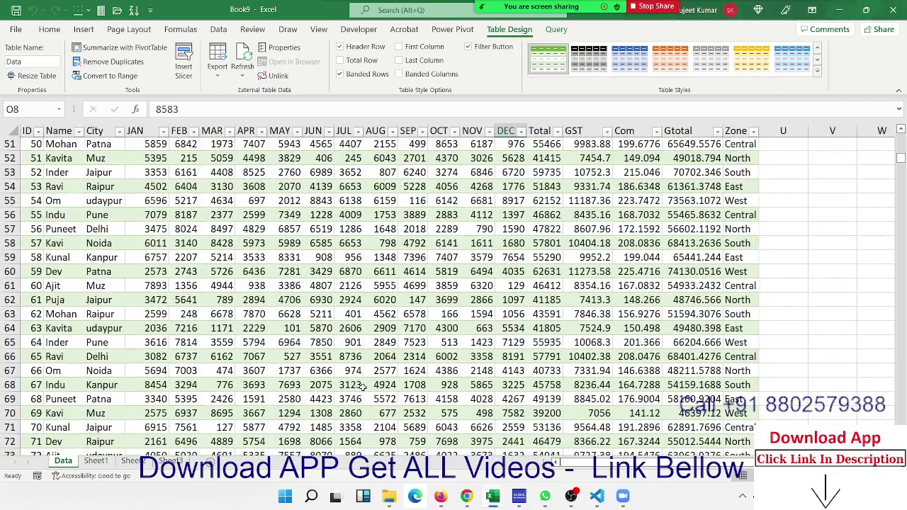
scroll(370, 387, up, 16)
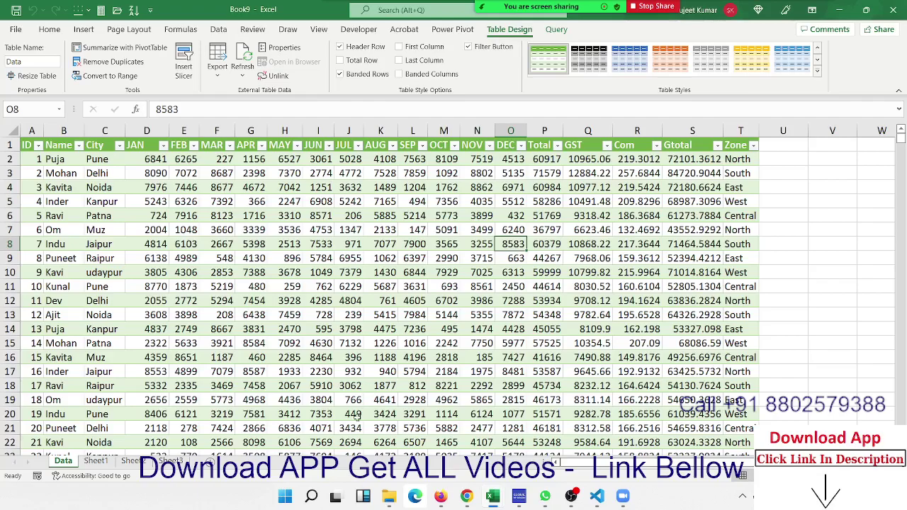
click(293, 411)
click(223, 416)
click(151, 343)
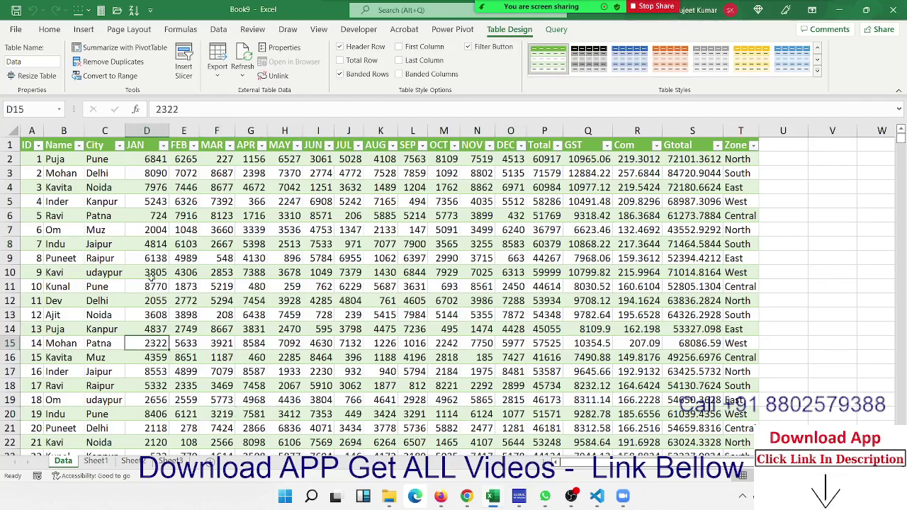
click(151, 272)
click(219, 257)
click(347, 286)
click(360, 343)
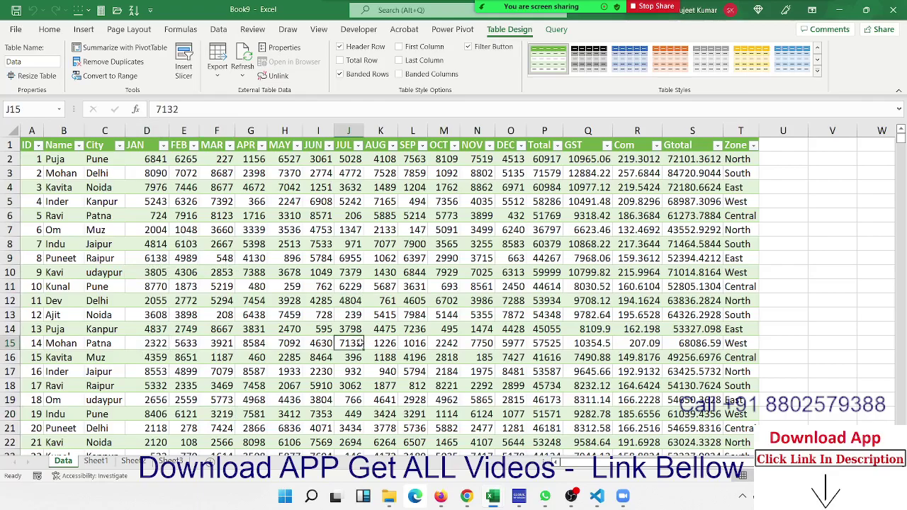
drag(147, 130, 460, 113)
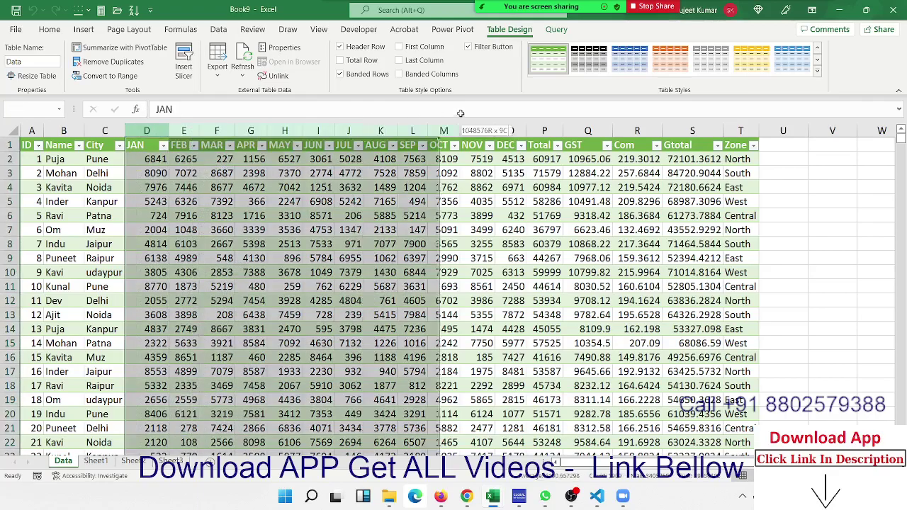
drag(461, 113, 491, 120)
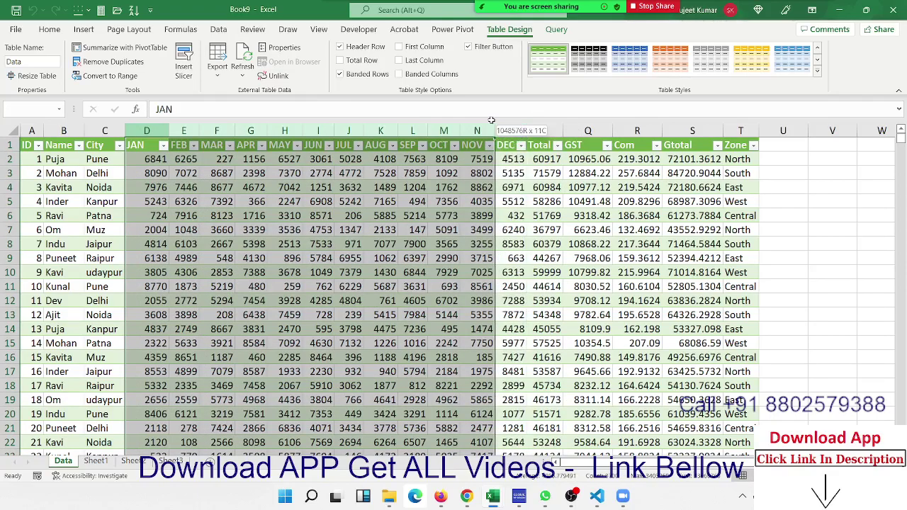
click(224, 344)
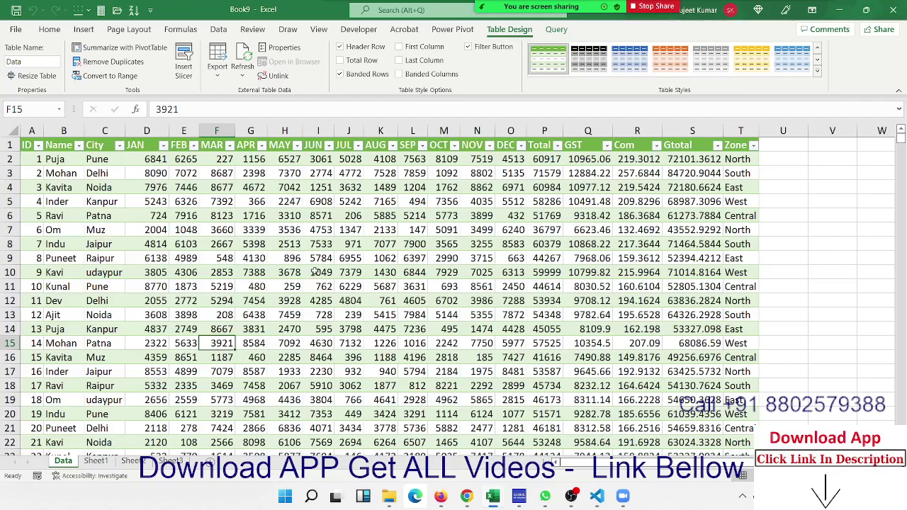
Edit the Data query from the Queries & Connections pane in the Power Query Editor
click(219, 29)
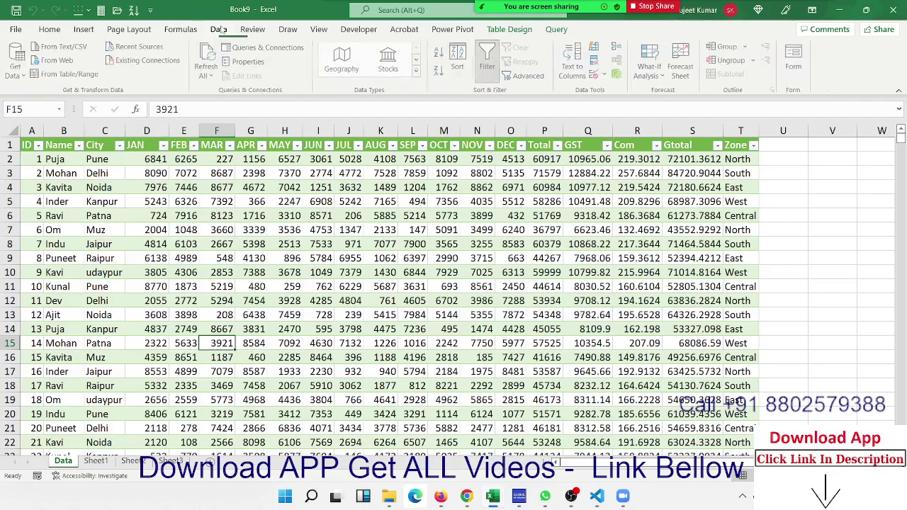
click(241, 48)
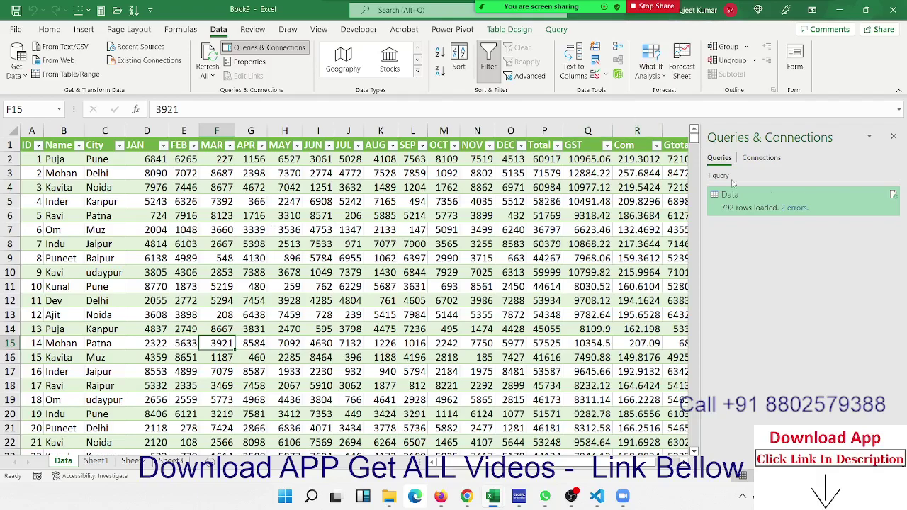
right_click(793, 203)
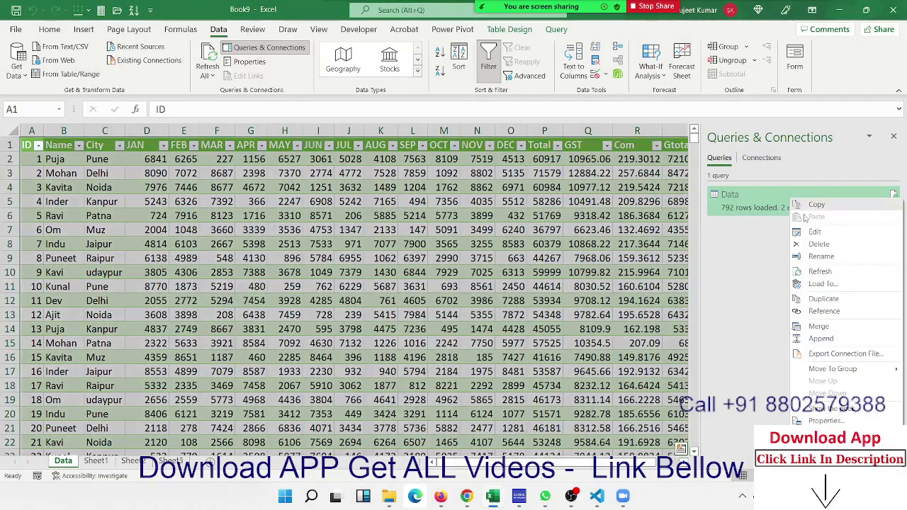
click(812, 237)
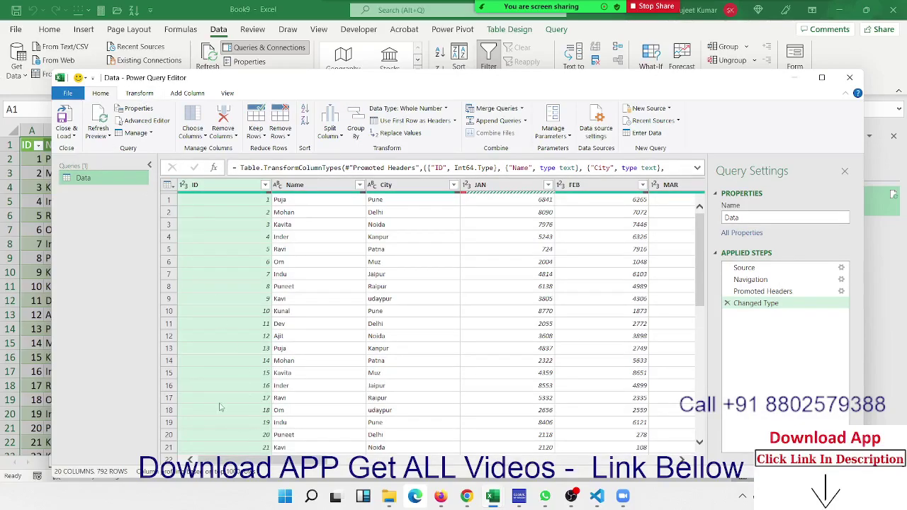
Select the JAN through DEC columns and remove them from the Data query
drag(268, 459, 613, 461)
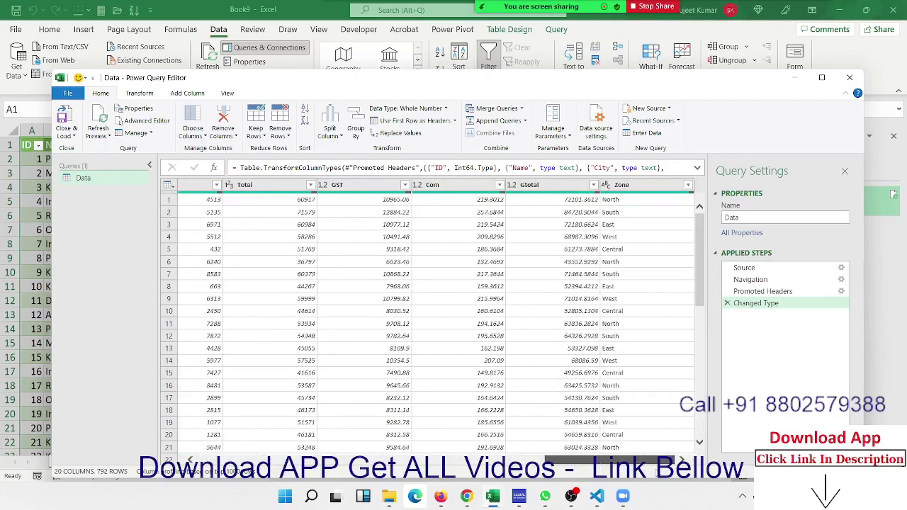
scroll(348, 406, left, 3)
scroll(347, 406, left, 3)
scroll(347, 406, left, 3)
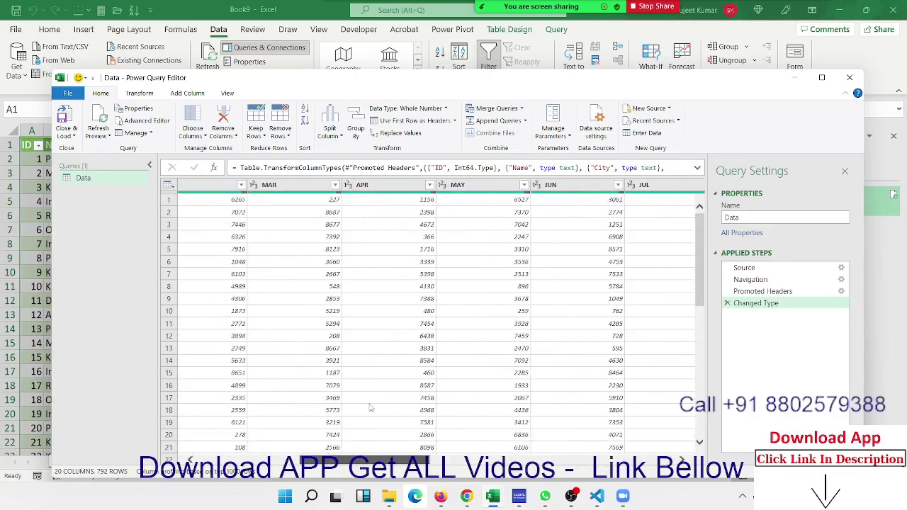
scroll(348, 406, left, 2)
scroll(319, 406, left, 3)
scroll(298, 404, left, 3)
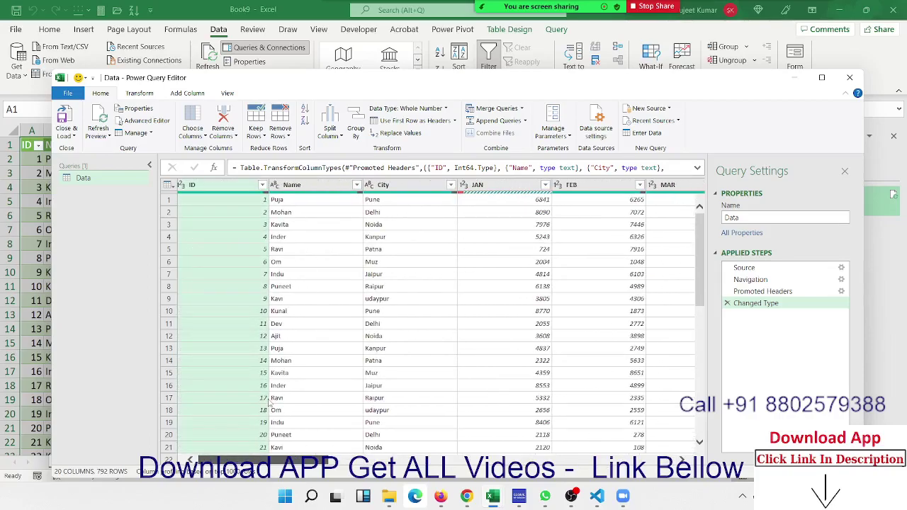
scroll(310, 405, right, 1)
scroll(309, 405, left, 1)
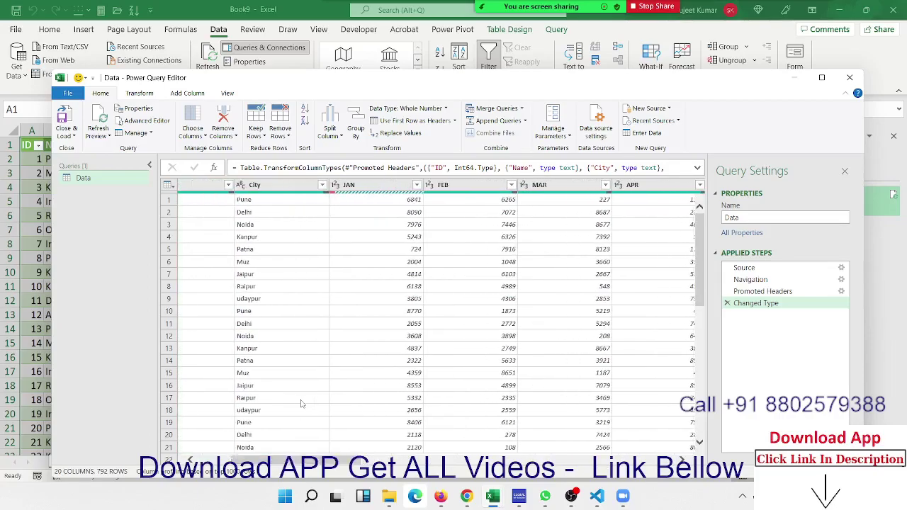
click(362, 186)
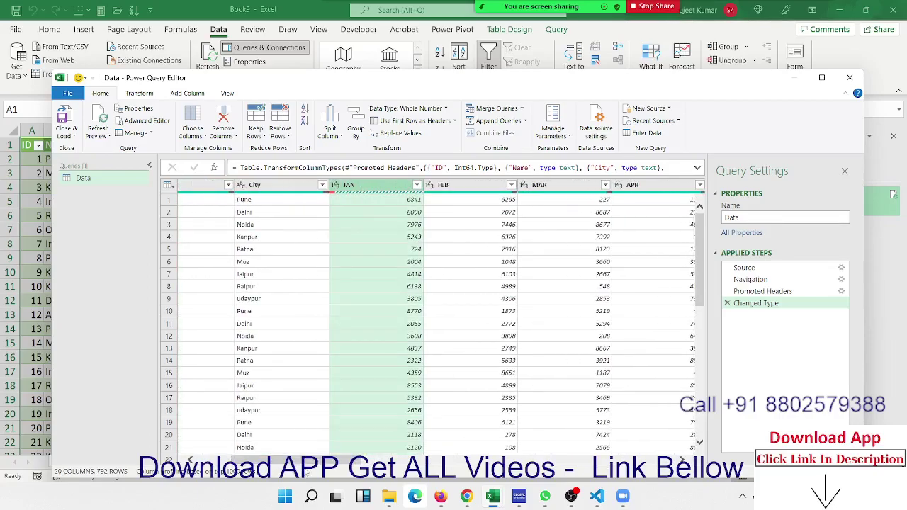
drag(307, 463, 535, 462)
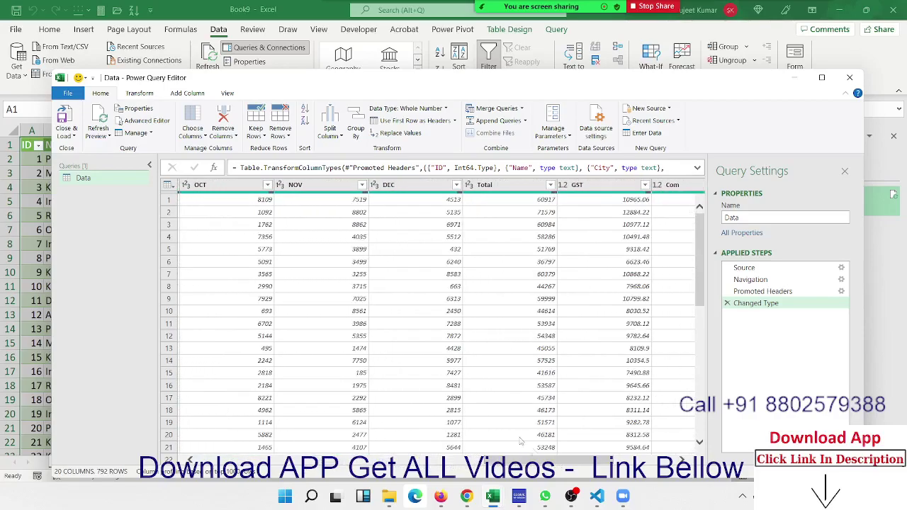
shift+click(418, 187)
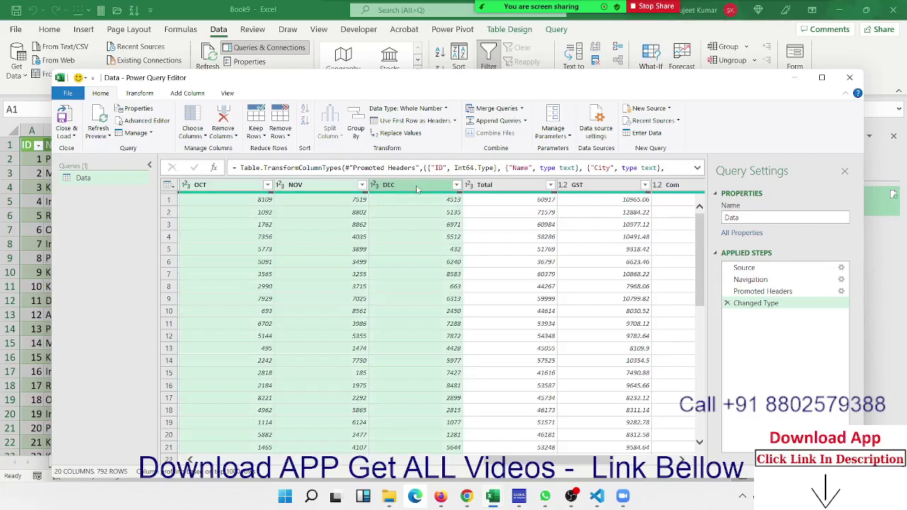
right_click(416, 188)
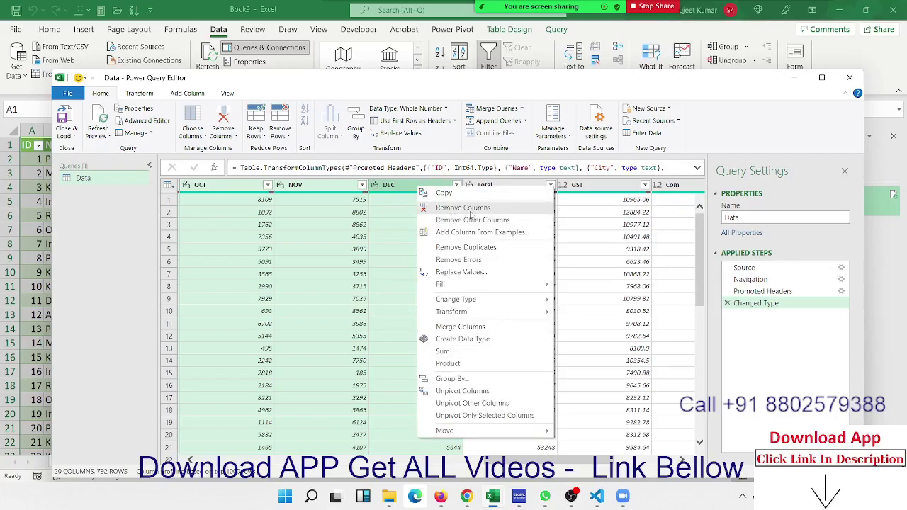
click(470, 211)
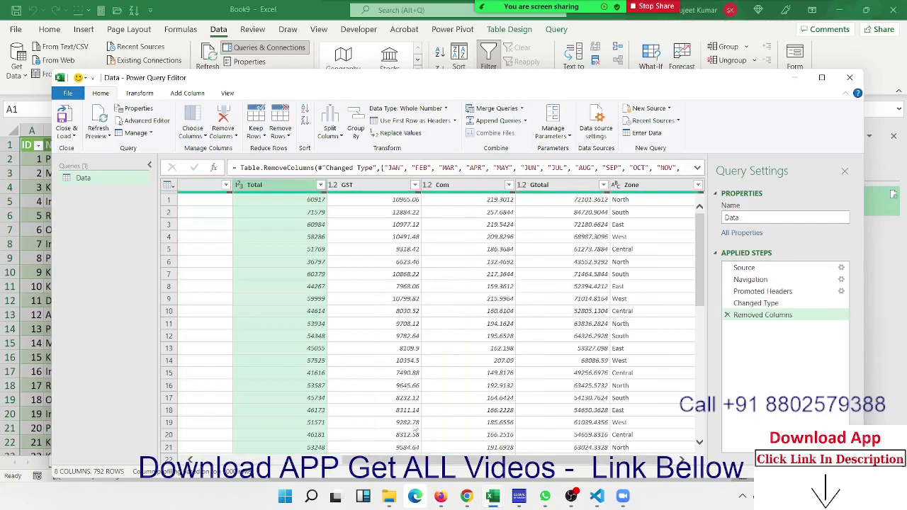
Review the remaining column values and select the whole City column
drag(420, 462, 202, 461)
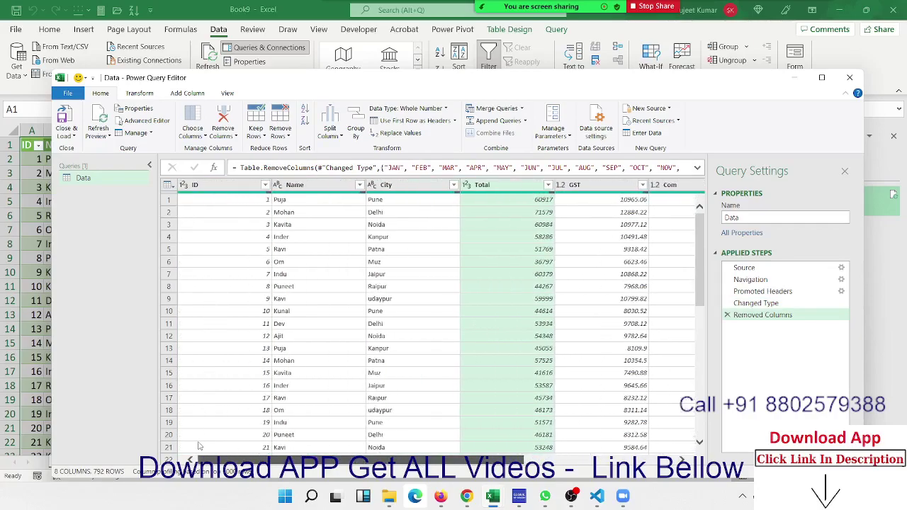
click(410, 262)
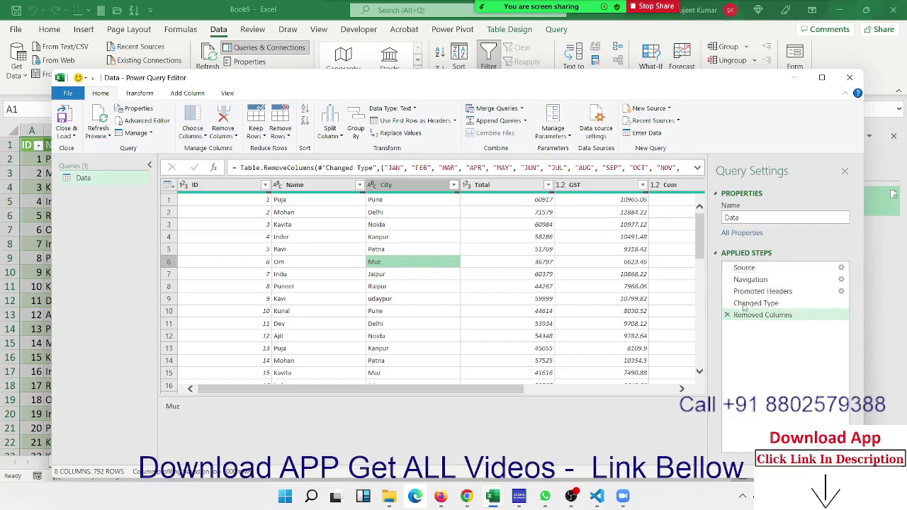
drag(528, 394, 597, 401)
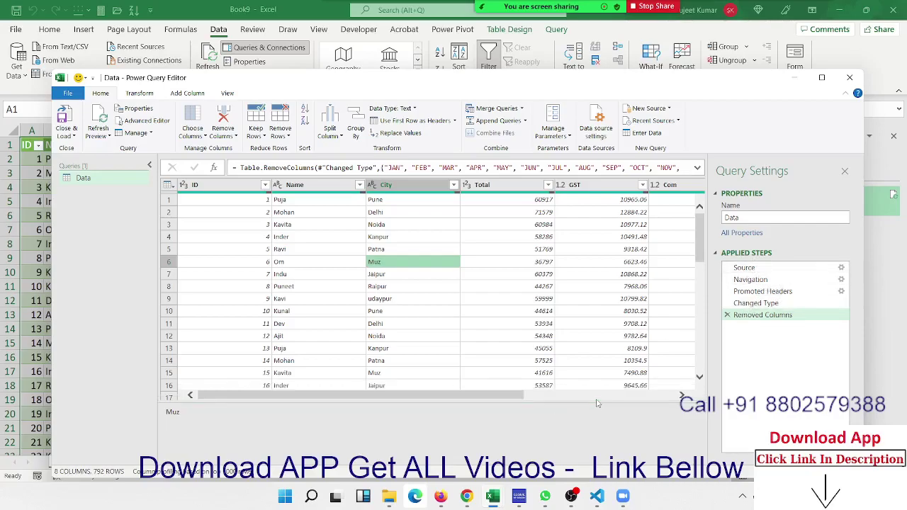
scroll(597, 403, right, 3)
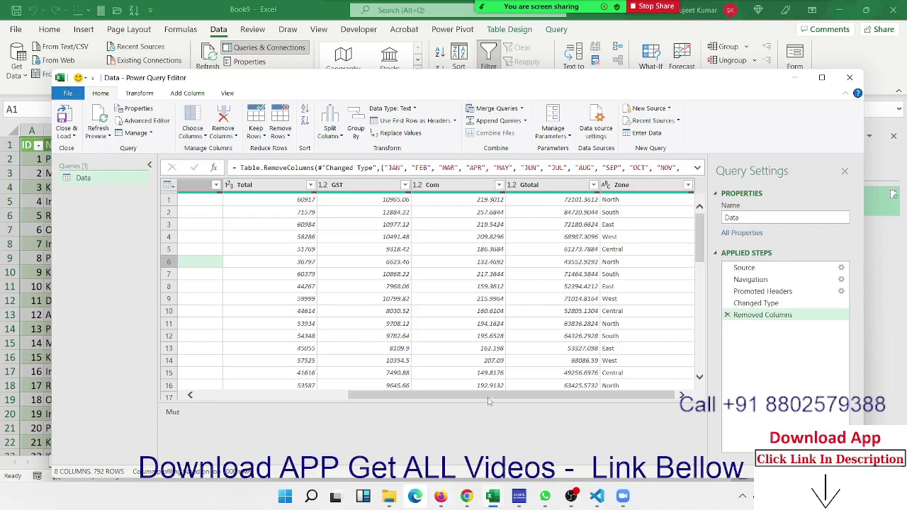
drag(488, 396, 311, 395)
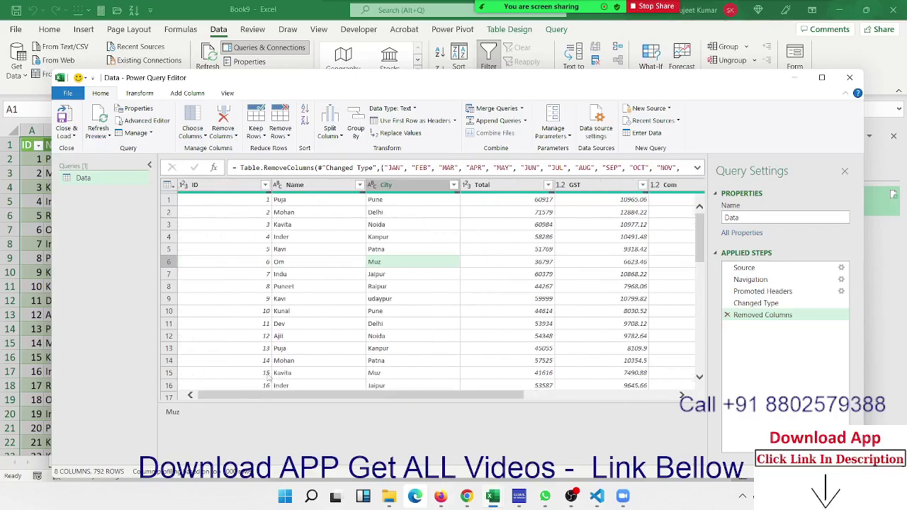
click(339, 212)
click(420, 188)
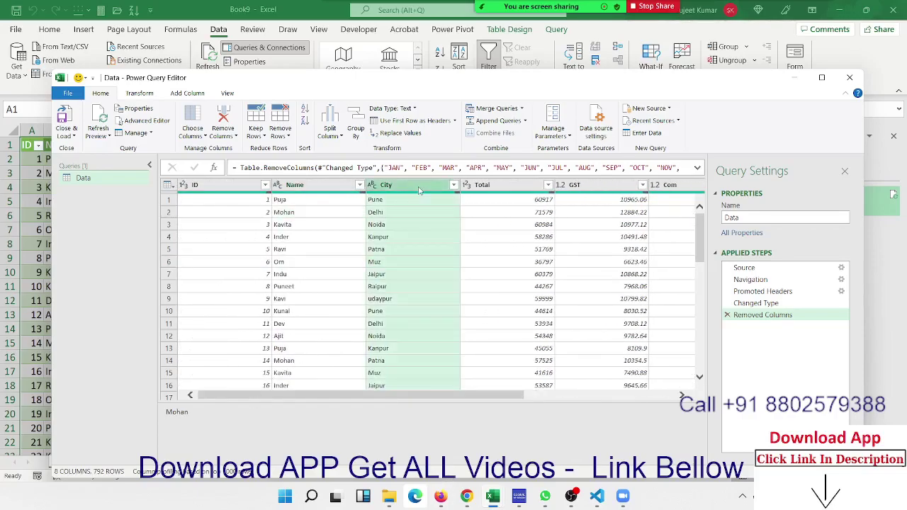
Filter the City column to only Delhi and Noida, leaving 176 rows
click(454, 185)
click(318, 309)
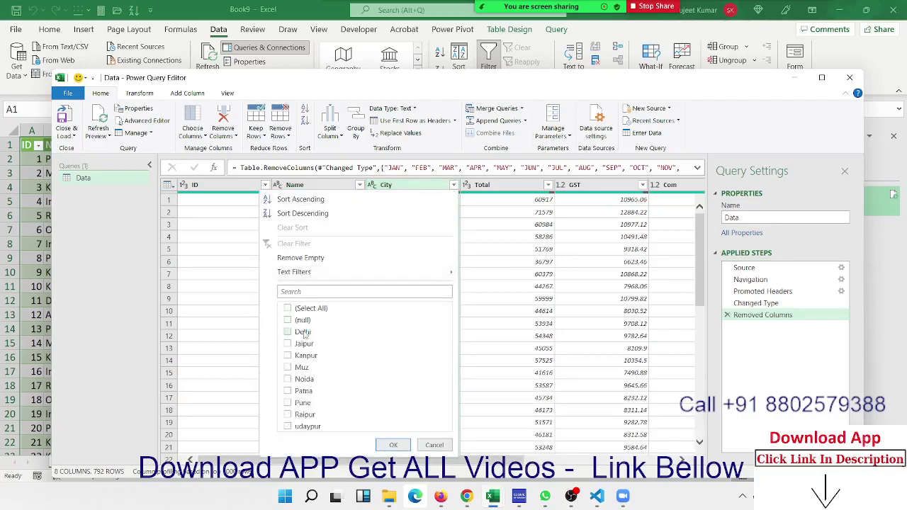
click(306, 333)
click(395, 445)
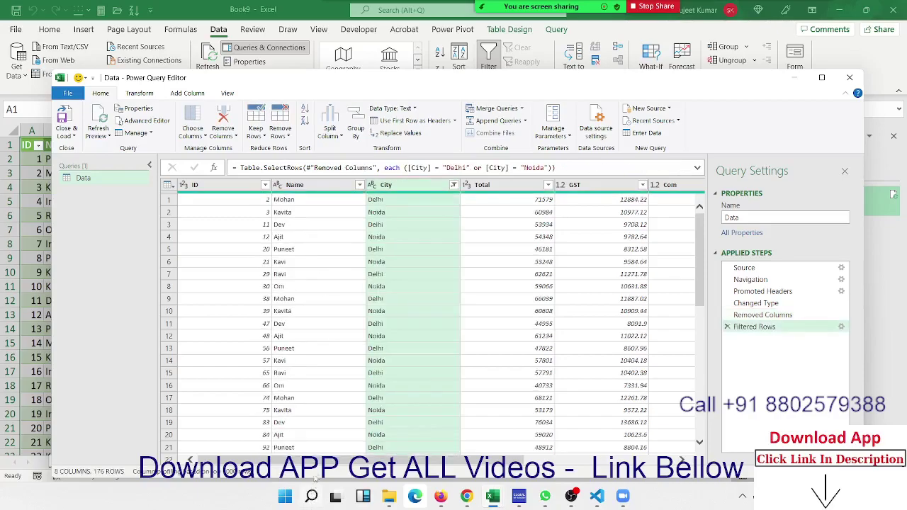
scroll(234, 439, right, 5)
scroll(234, 439, left, 5)
click(63, 119)
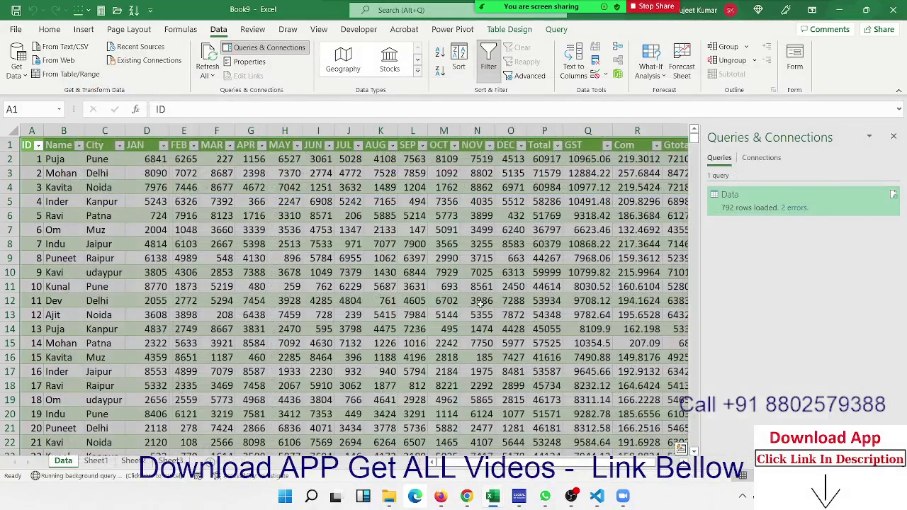
click(241, 243)
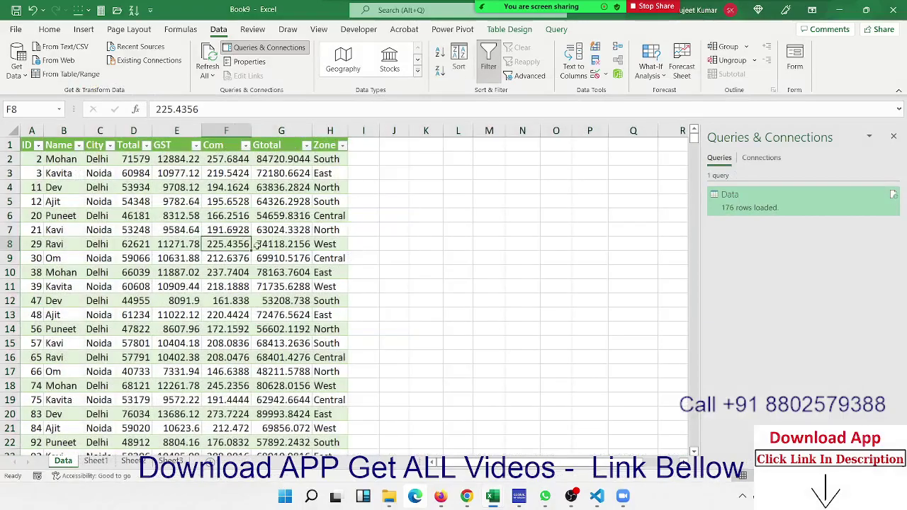
scroll(281, 345, down, 13)
scroll(282, 345, down, 13)
scroll(280, 354, down, 20)
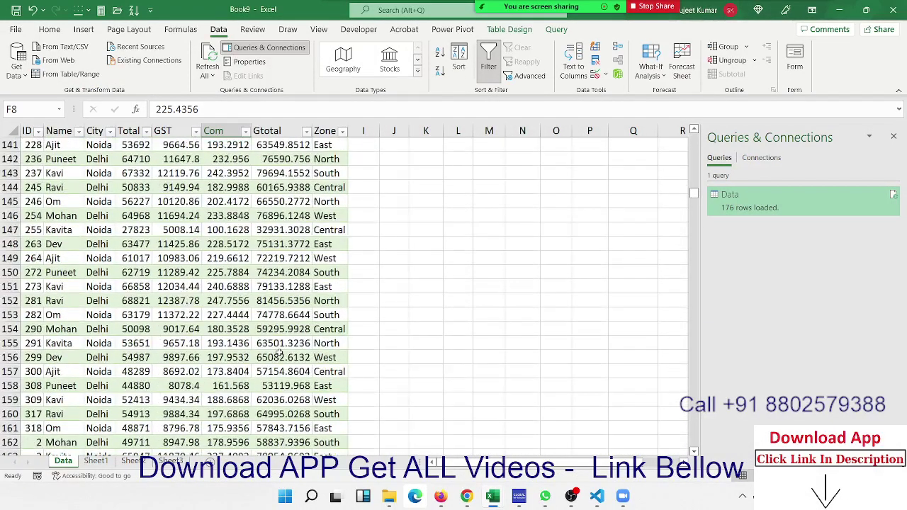
scroll(280, 353, down, 17)
scroll(280, 354, down, 13)
scroll(246, 298, up, 20)
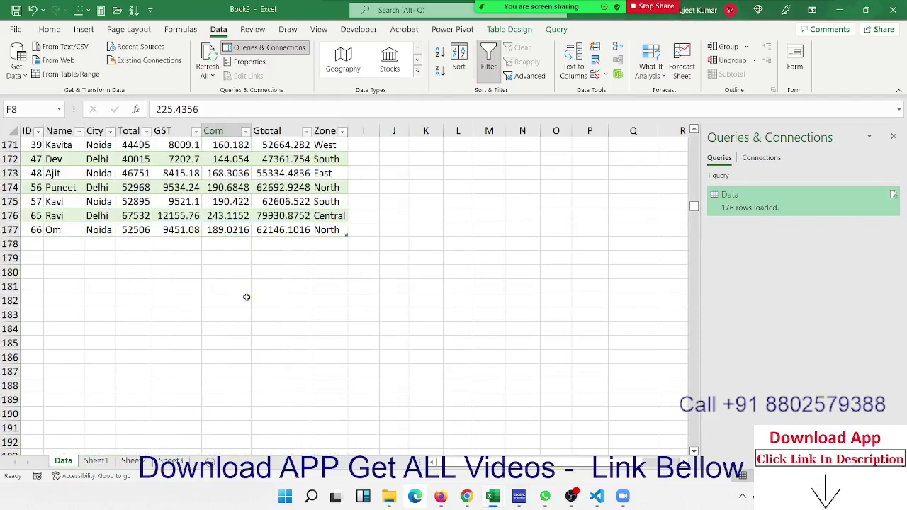
scroll(246, 298, up, 20)
scroll(245, 298, up, 19)
scroll(246, 298, up, 1)
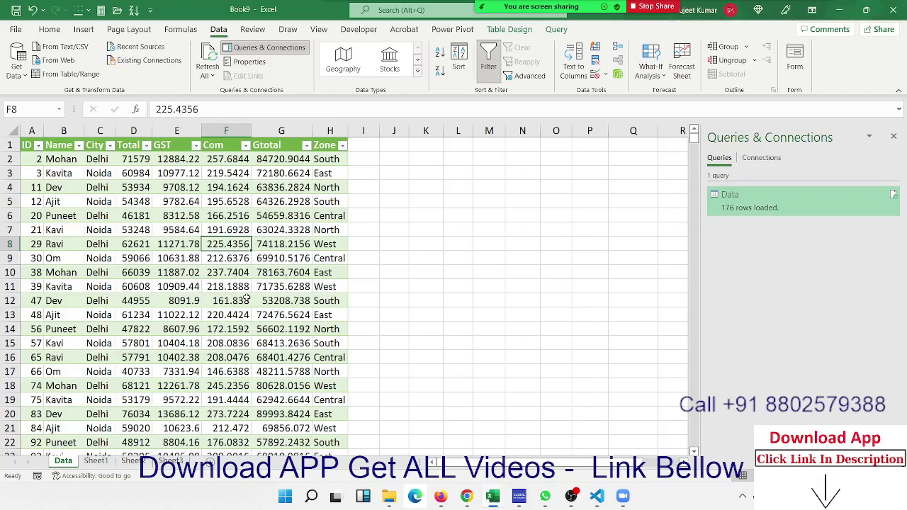
click(97, 460)
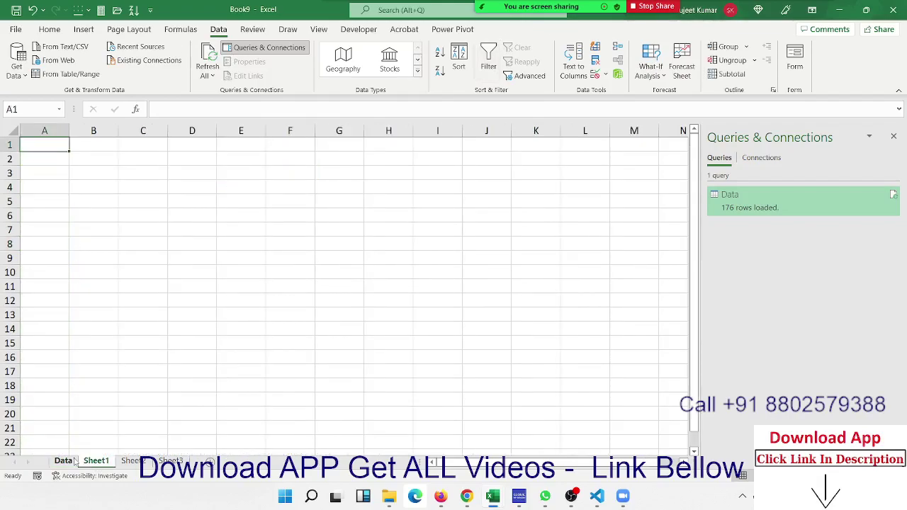
click(63, 461)
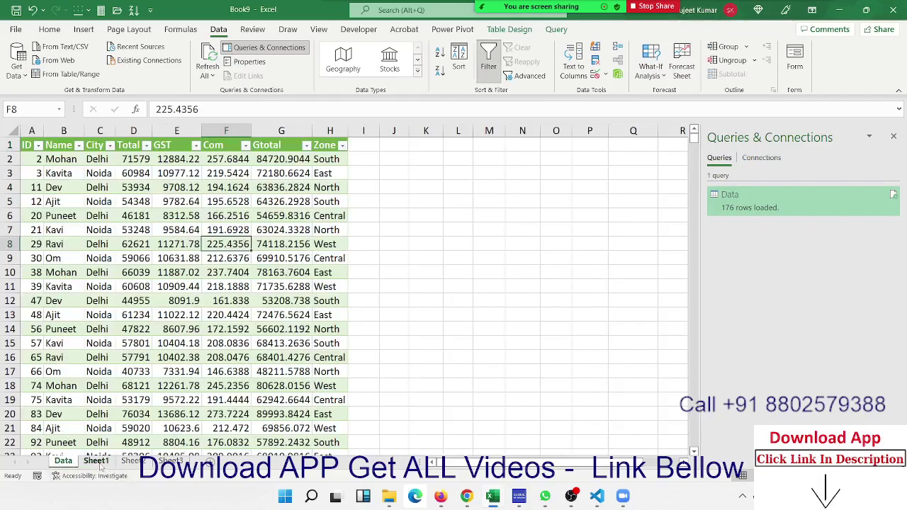
click(100, 462)
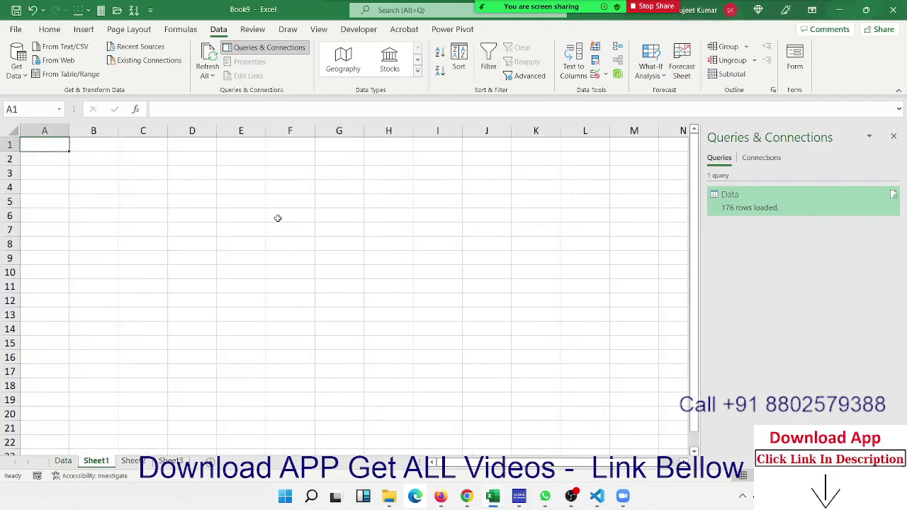
click(476, 142)
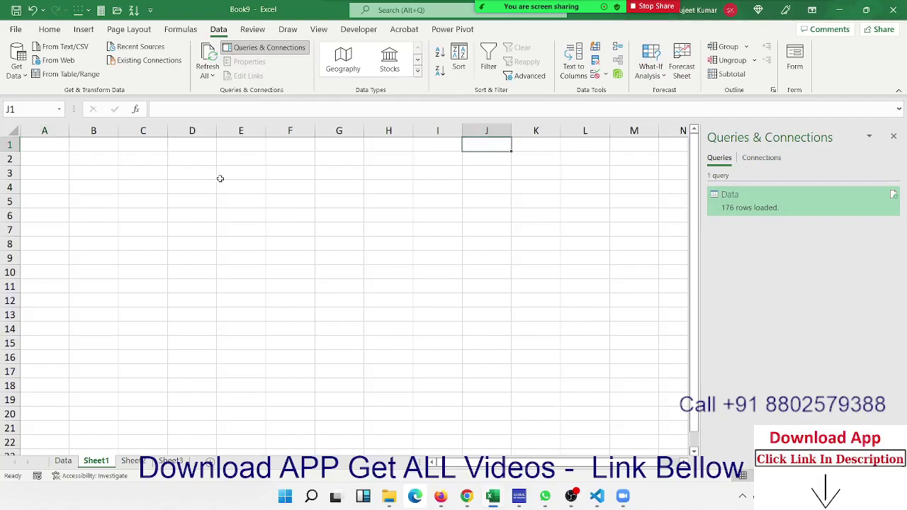
click(71, 465)
click(268, 248)
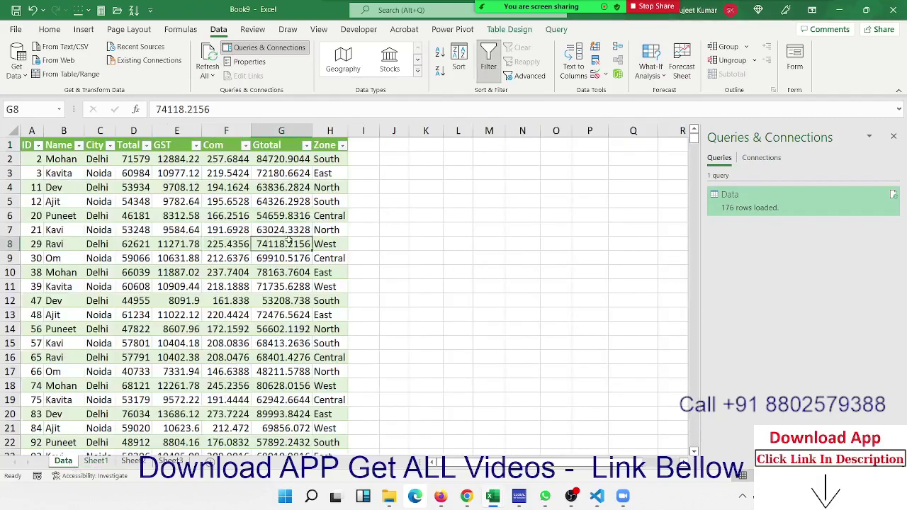
View the Data query's Definition properties, reopen it in Power Query, then close without changes
right_click(834, 200)
click(829, 422)
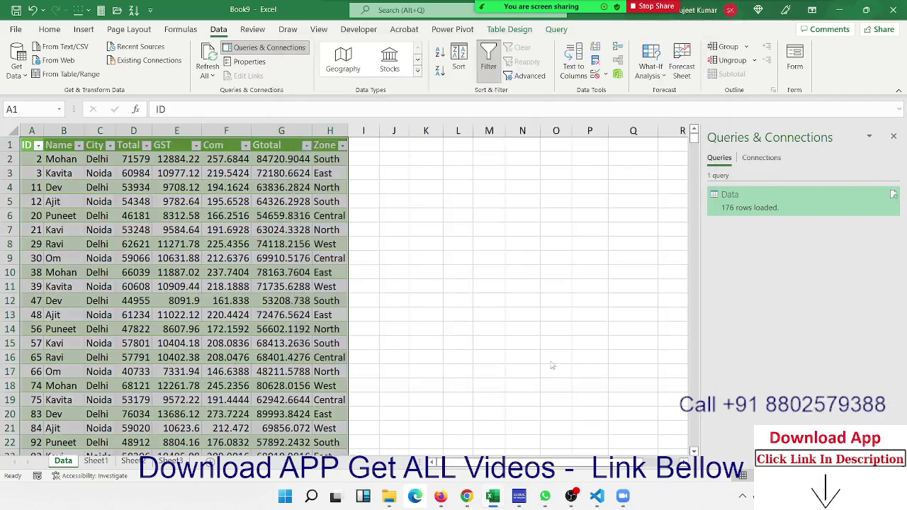
click(349, 137)
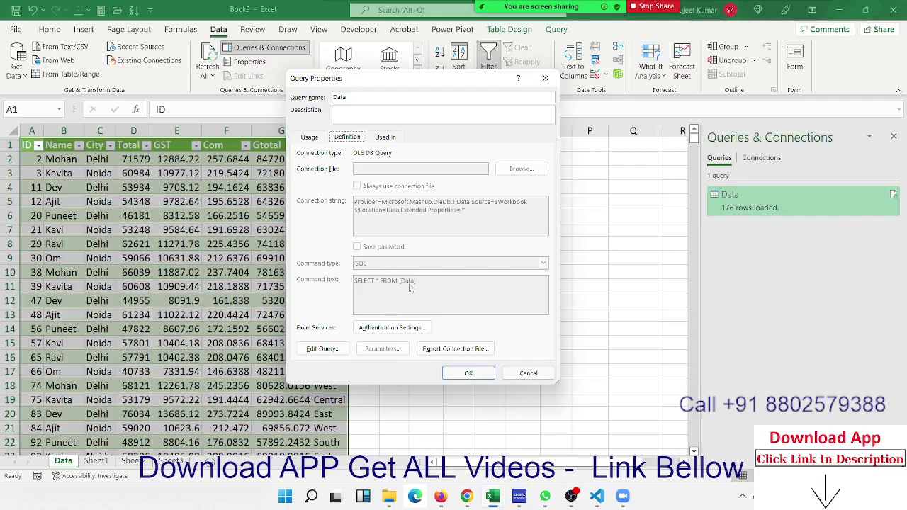
click(337, 351)
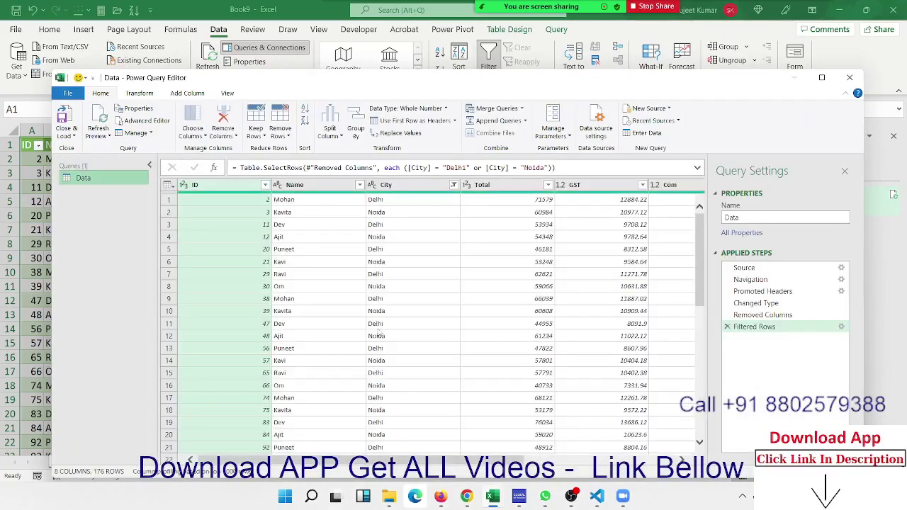
click(850, 78)
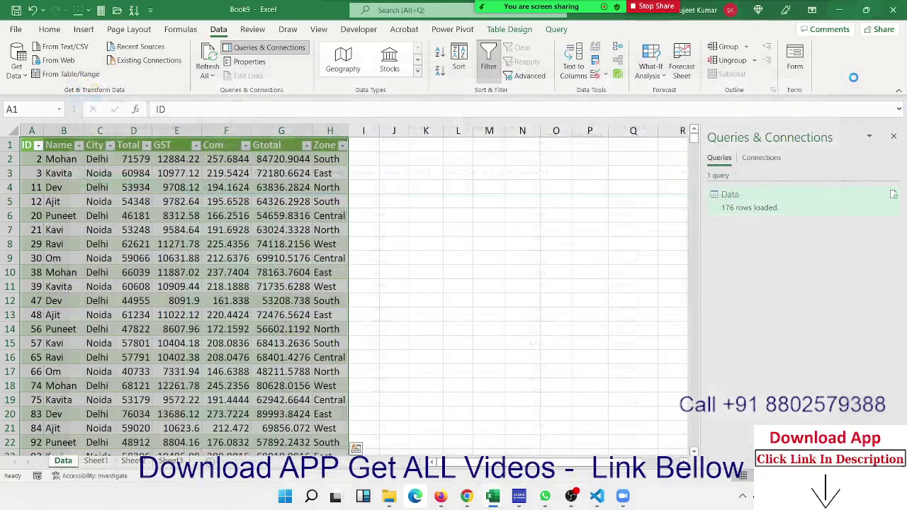
Close the Queries & Connections pane and switch to the blank Sheet1
click(447, 153)
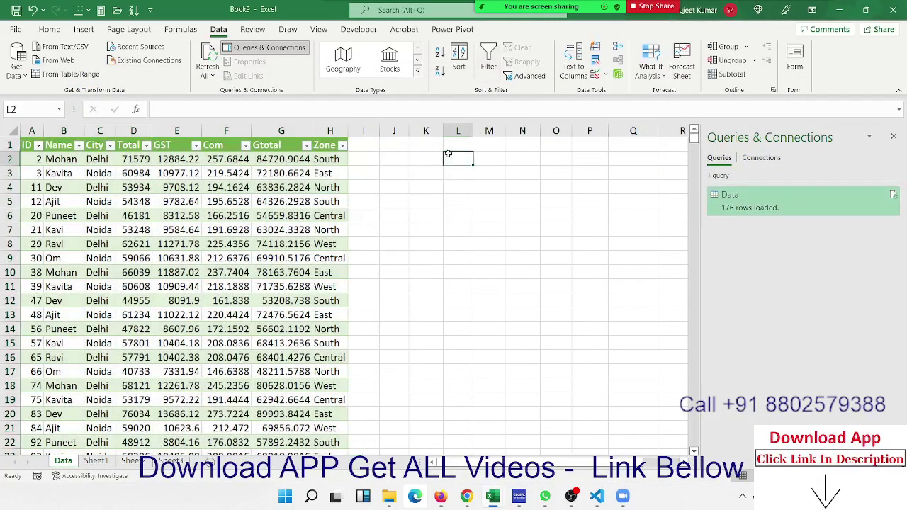
click(894, 136)
click(96, 461)
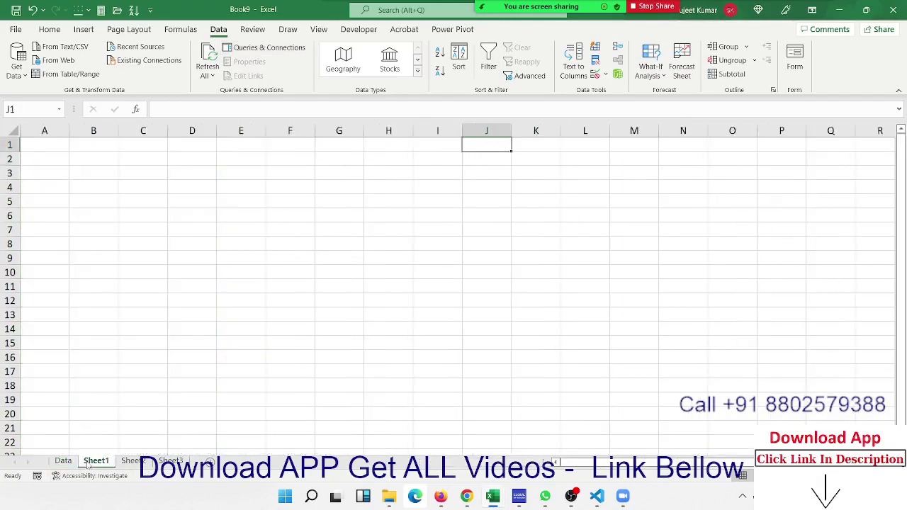
From A1 on Sheet1, show Get Data's From Other Sources list including From Microsoft Query
click(49, 142)
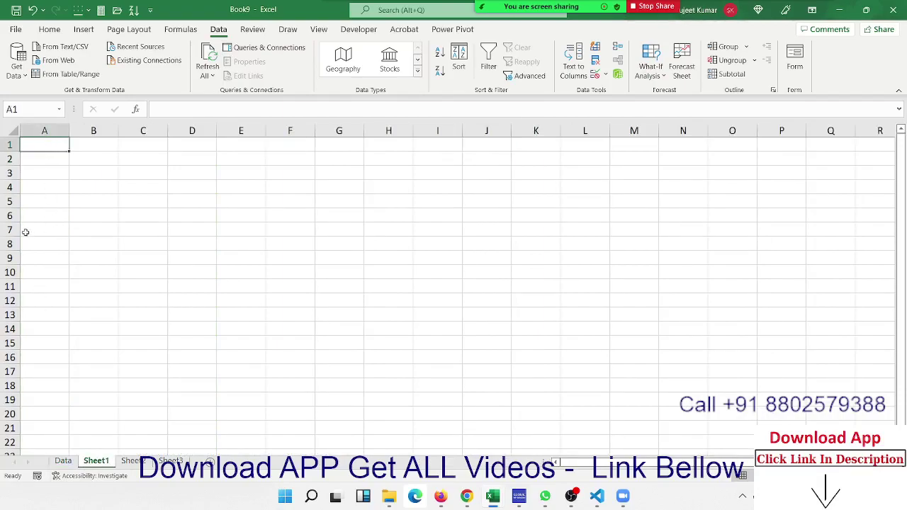
click(15, 71)
mouse_move(20, 103)
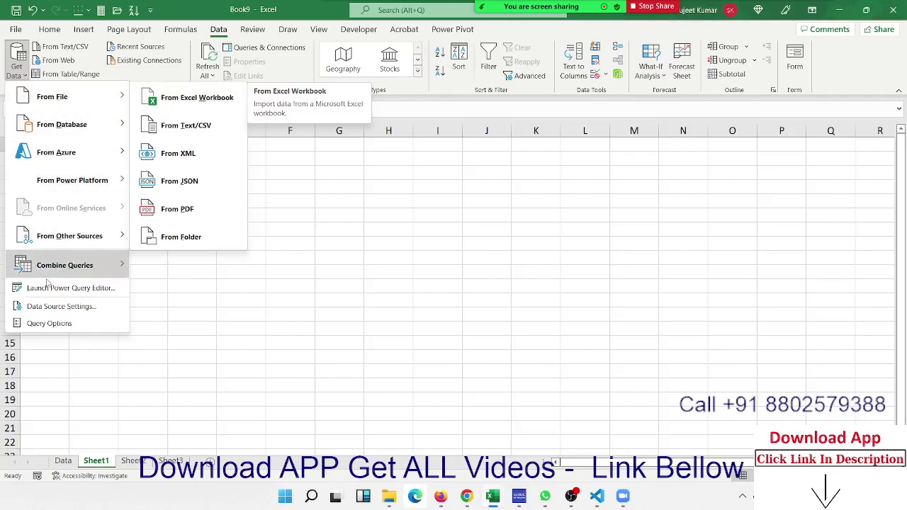
mouse_move(71, 236)
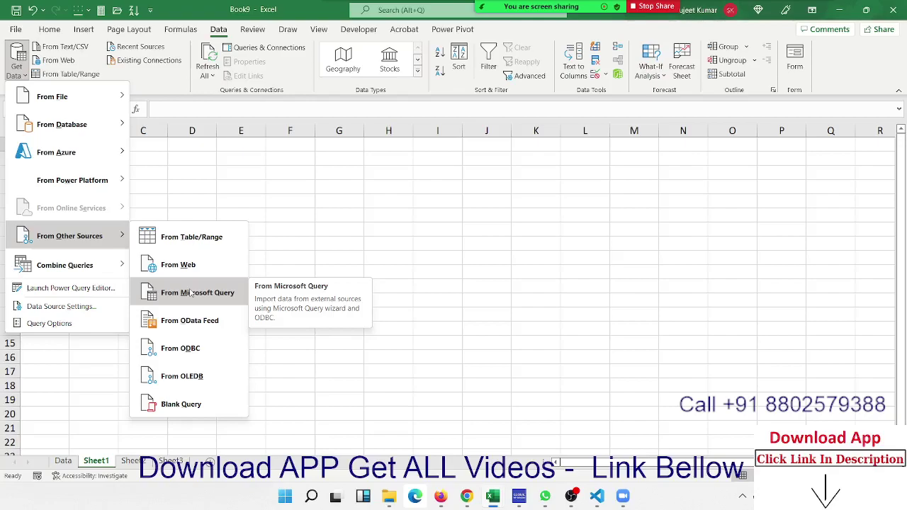
Start a Microsoft Query import with Excel Files as the data source
click(182, 297)
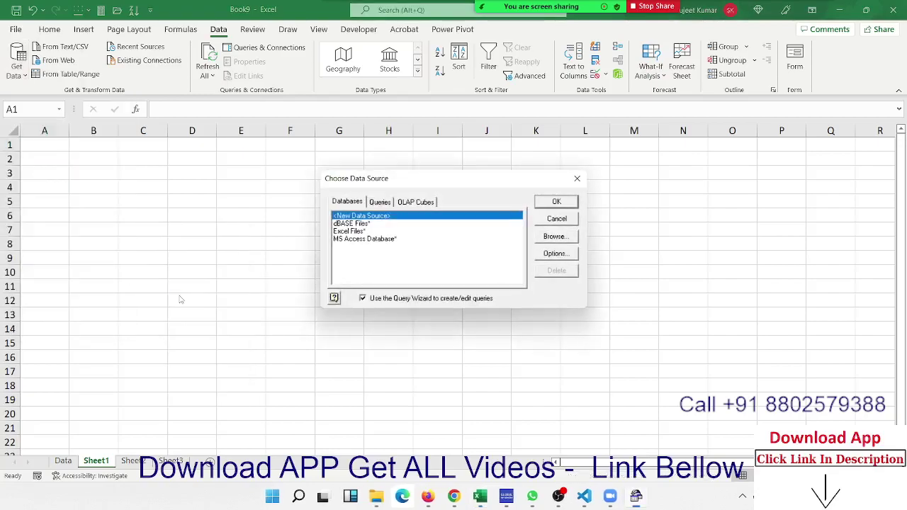
click(350, 232)
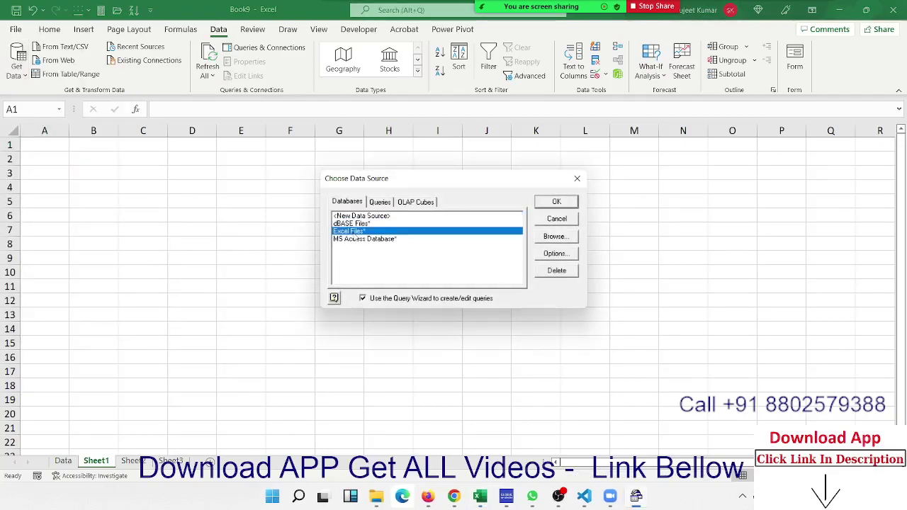
click(557, 202)
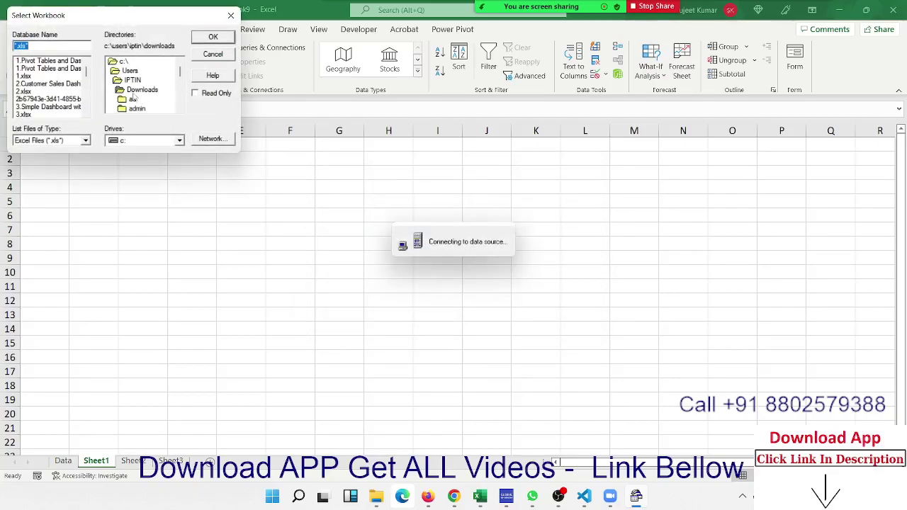
Browse to the Desktop and pick SData.xlsm, triggering the ODBC Excel Driver Login Failed error
click(117, 80)
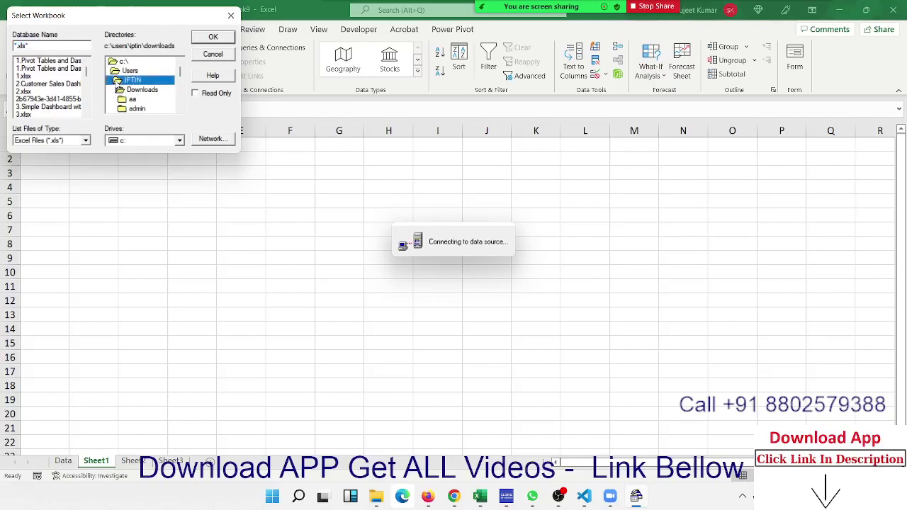
double_click(117, 80)
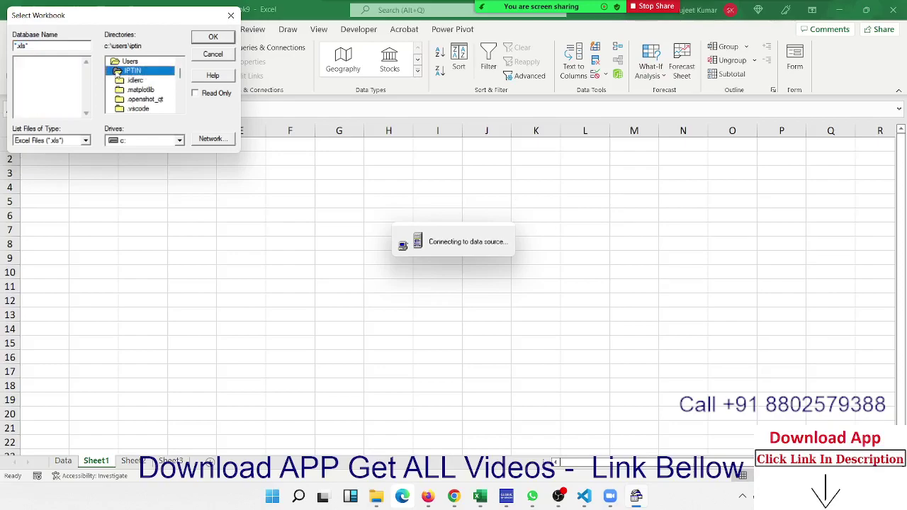
scroll(122, 99, down, 2)
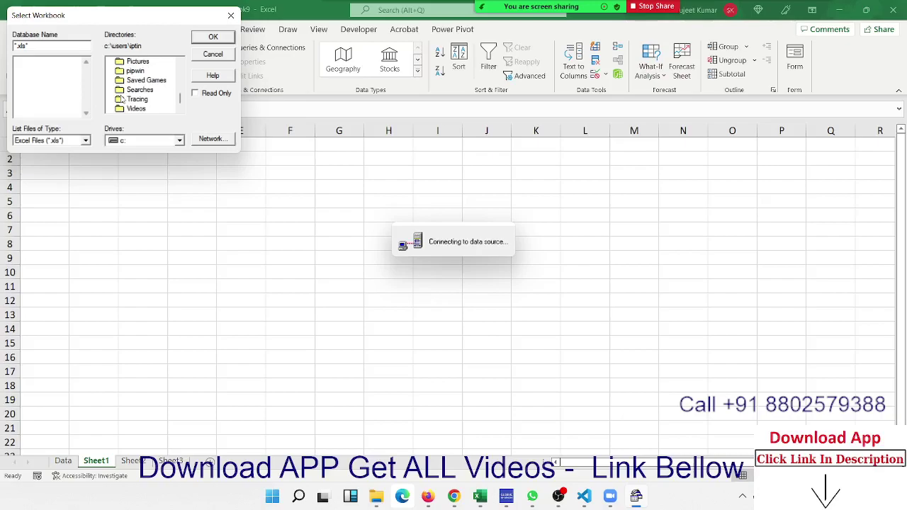
scroll(121, 103, up, 2)
scroll(119, 106, up, 3)
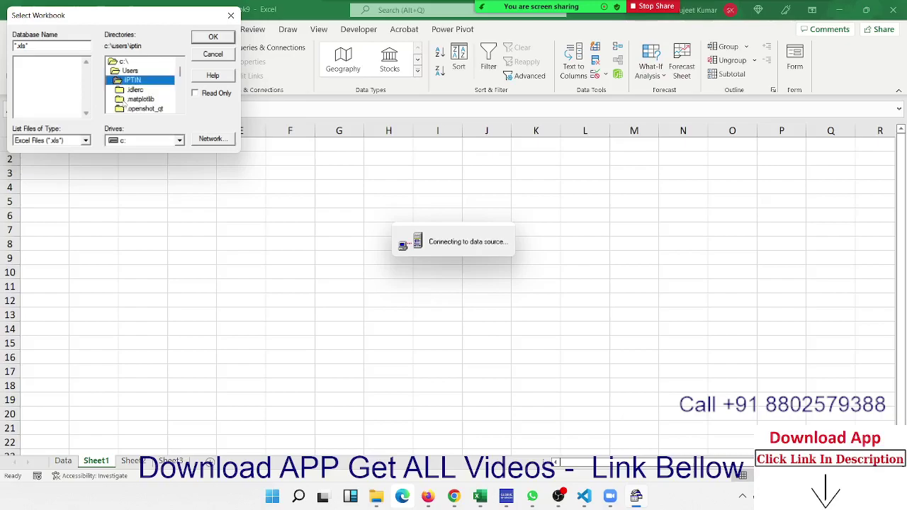
scroll(146, 95, down, 4)
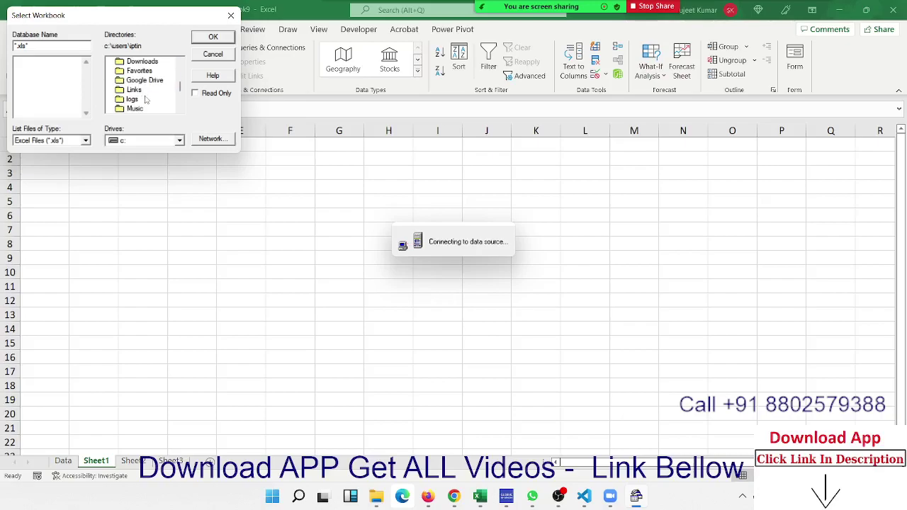
scroll(146, 99, down, 2)
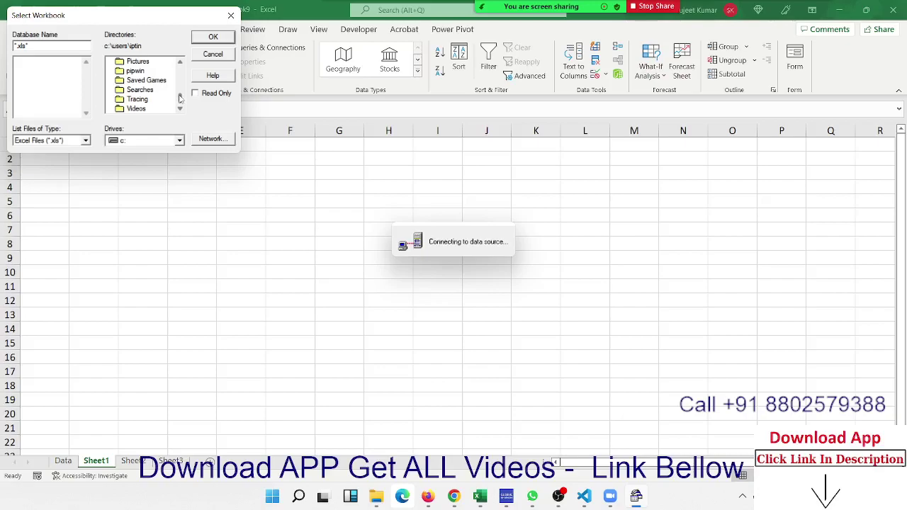
scroll(180, 96, up, 1)
drag(180, 95, 180, 84)
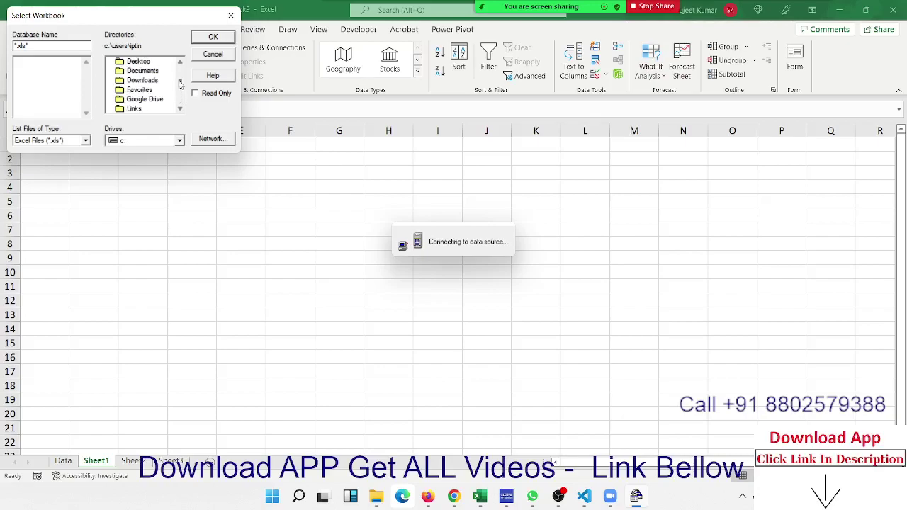
double_click(156, 62)
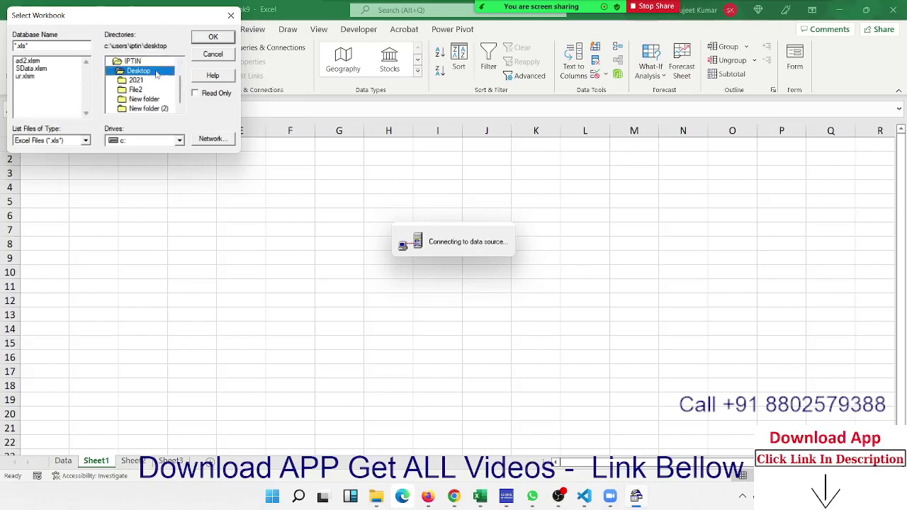
click(31, 69)
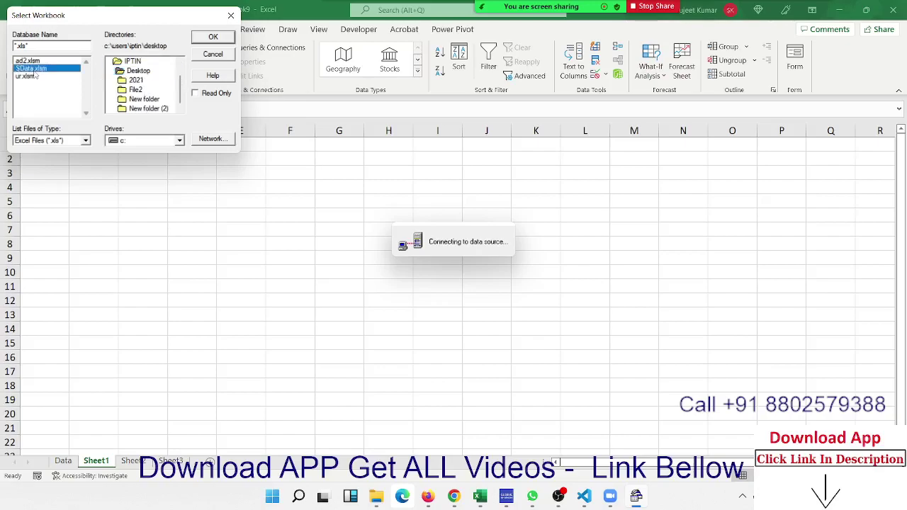
click(213, 37)
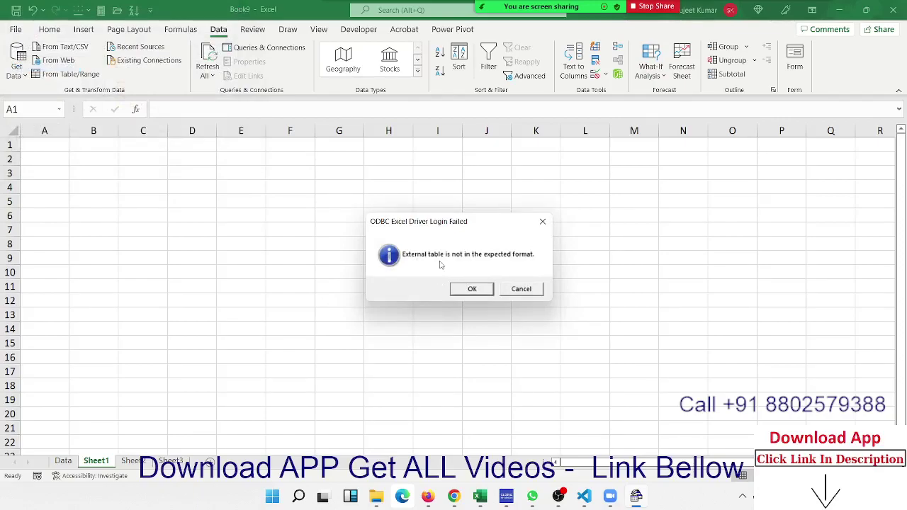
Dismiss the error, switch to drive e: and use NData.xlsx as the query's source workbook
click(477, 291)
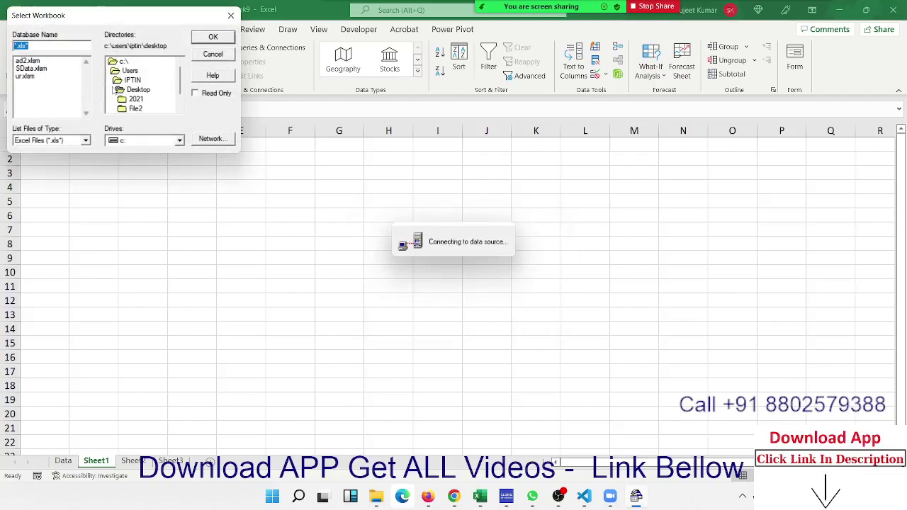
scroll(129, 91, down, 2)
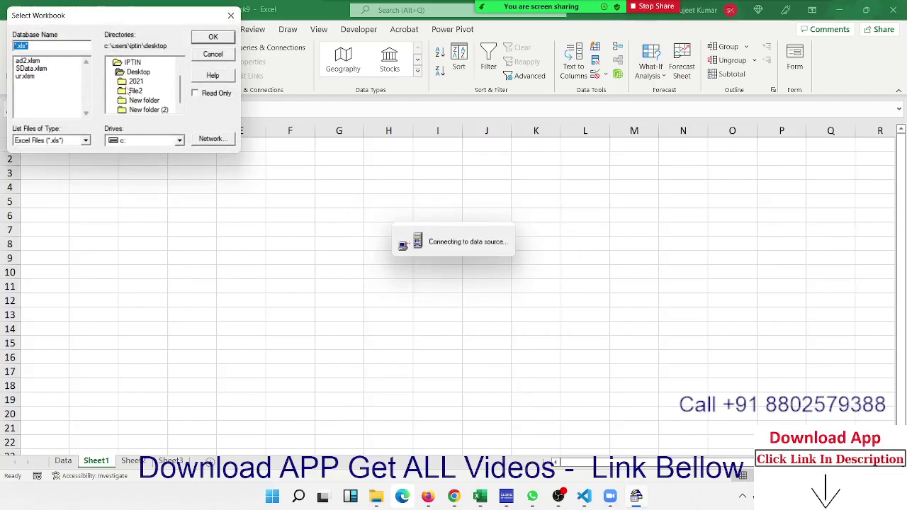
click(127, 143)
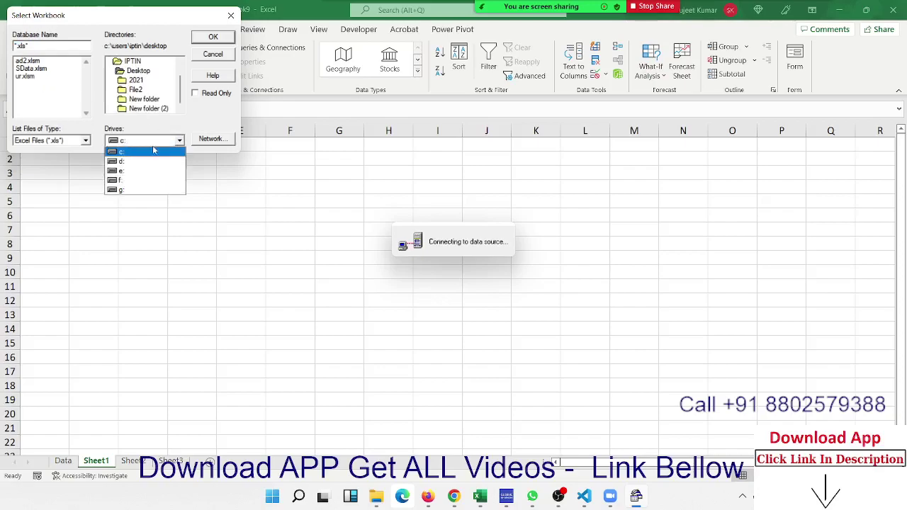
click(138, 174)
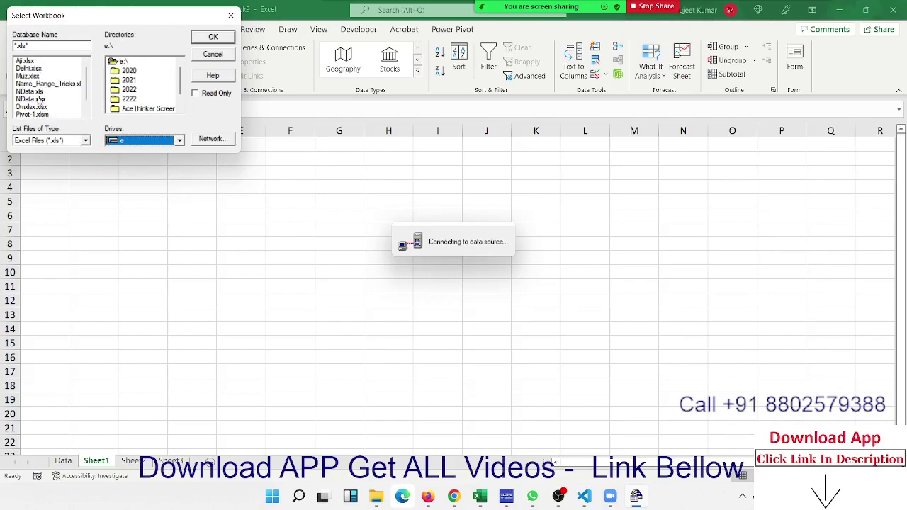
click(37, 91)
click(39, 99)
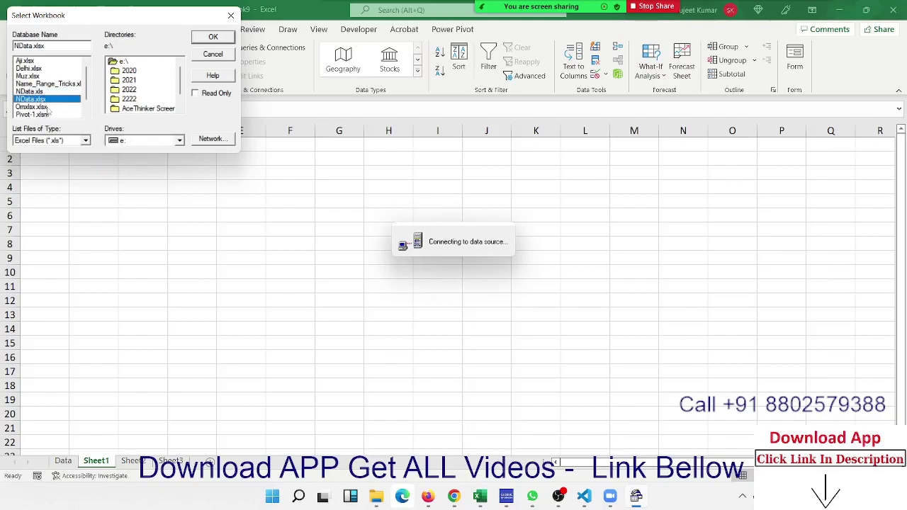
click(212, 37)
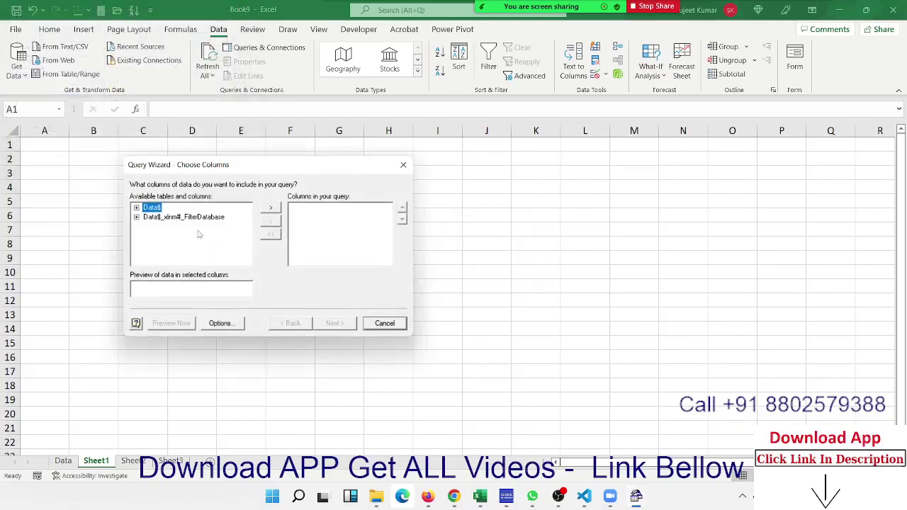
Confirm the table listing options in the Query Wizard's column chooser
click(219, 324)
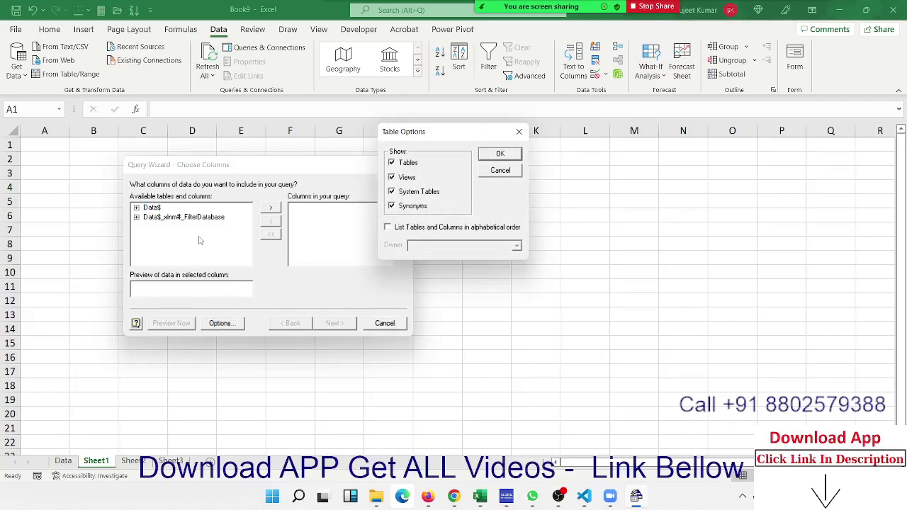
click(212, 327)
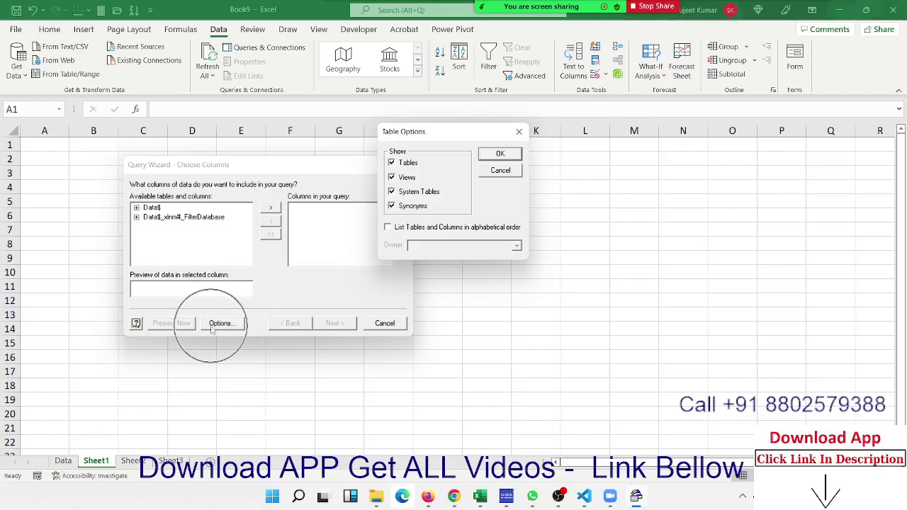
click(435, 200)
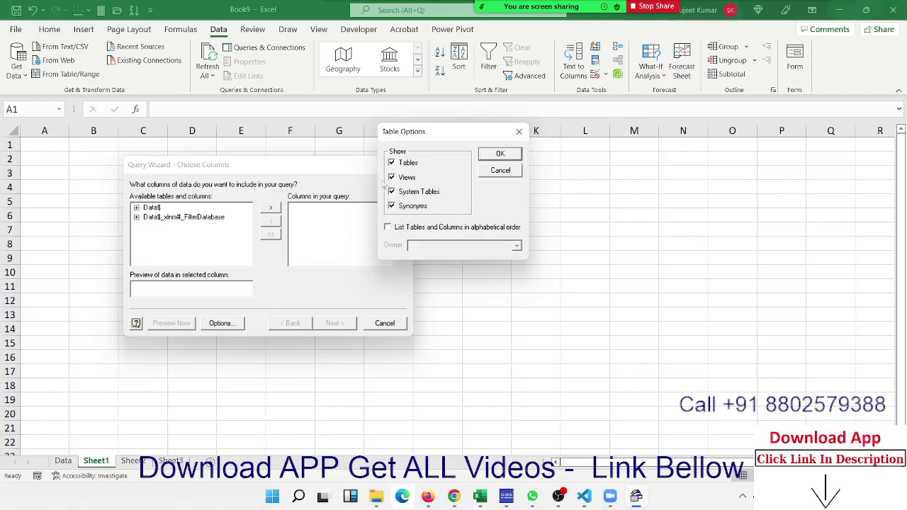
click(504, 161)
click(499, 153)
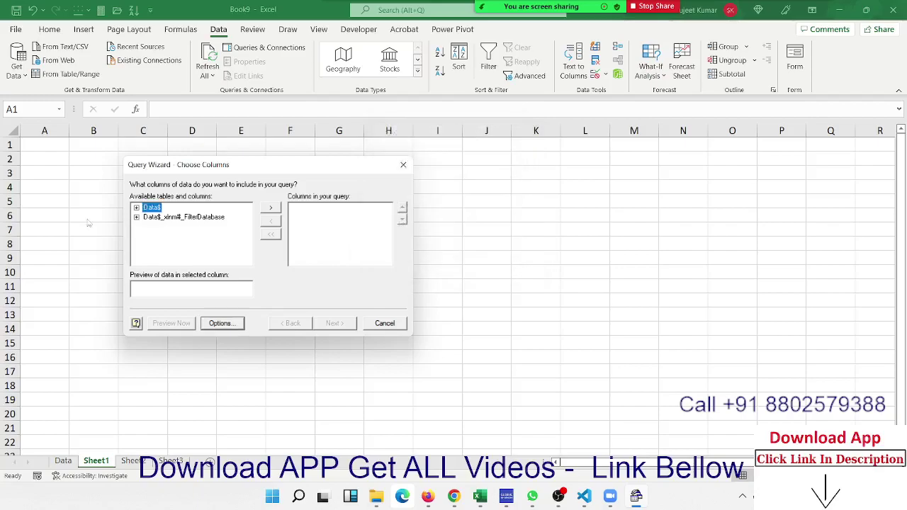
Add all columns of the Data$ table to the query
click(136, 208)
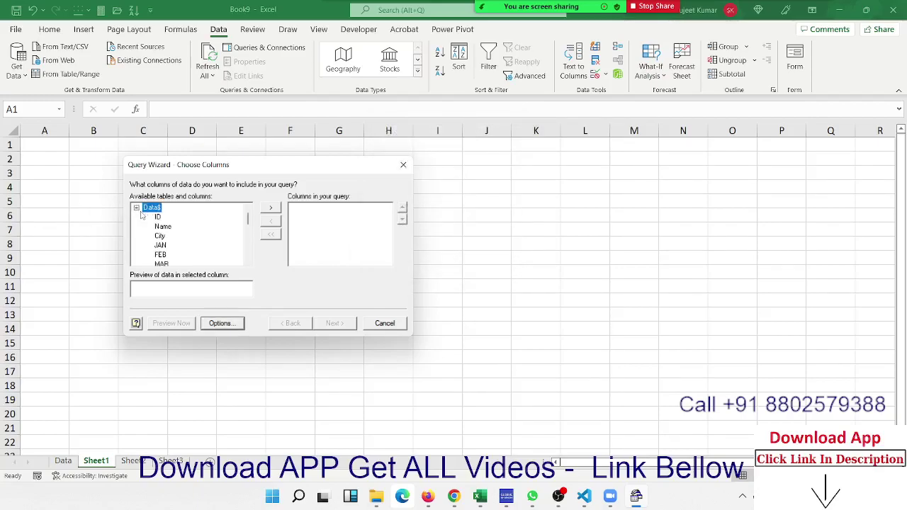
click(270, 207)
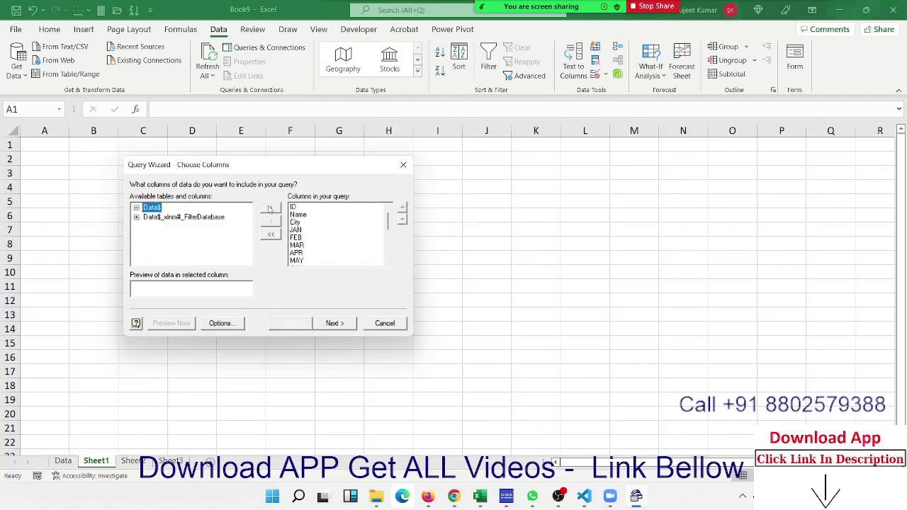
click(301, 228)
scroll(304, 237, down, 2)
scroll(306, 239, down, 2)
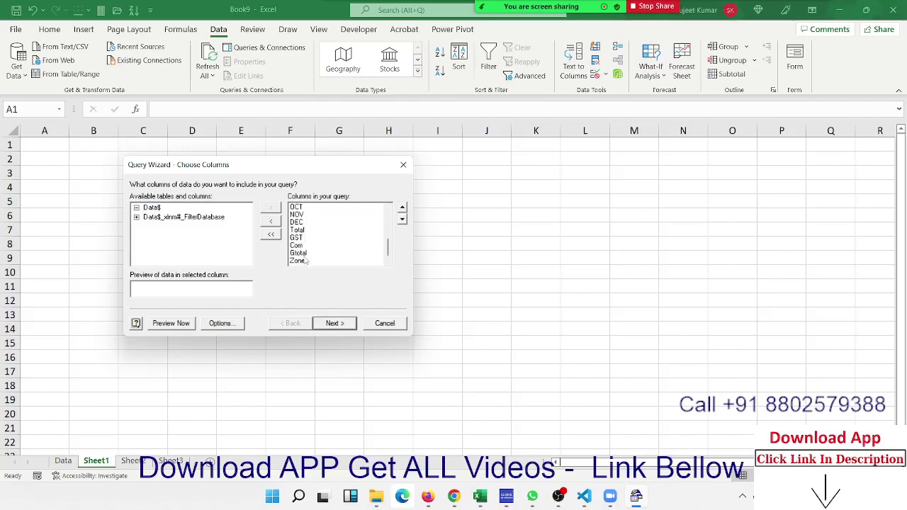
scroll(305, 260, up, 2)
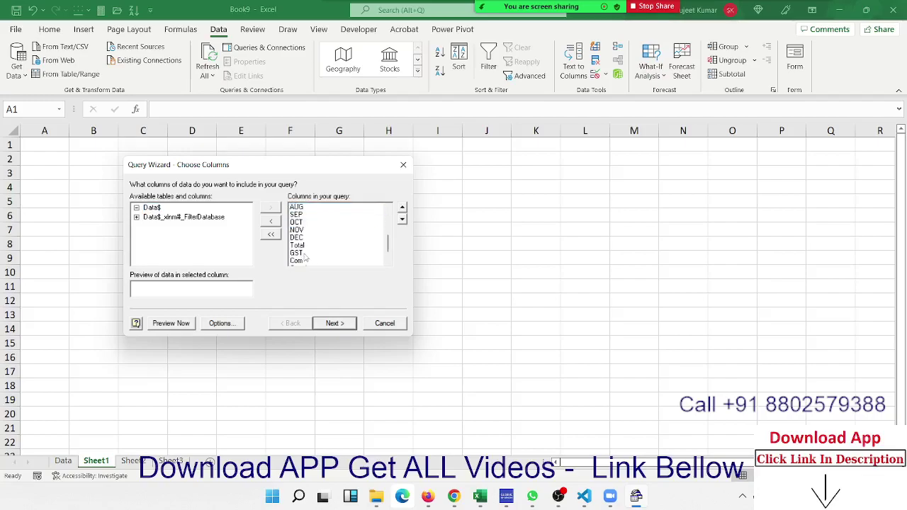
scroll(304, 241, up, 5)
Remove the twelve month columns, JAN through DEC, from the query
click(298, 222)
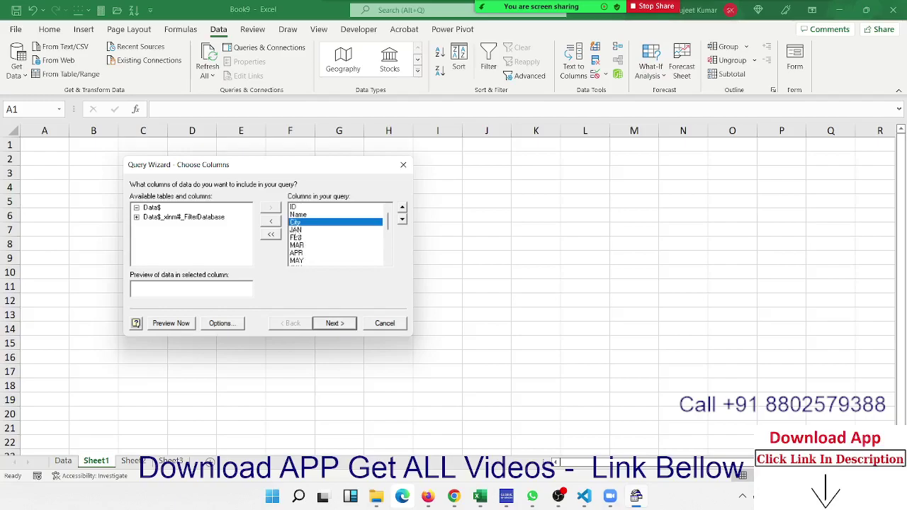
click(368, 230)
click(272, 222)
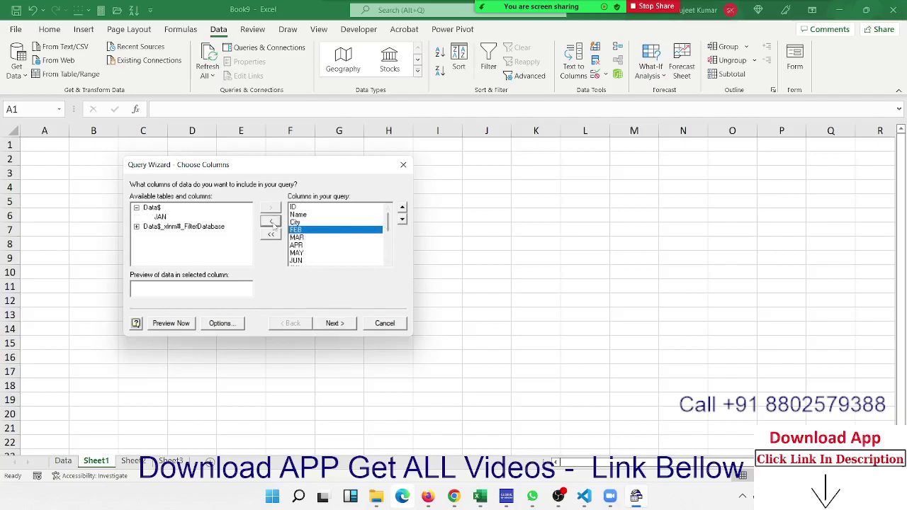
click(273, 223)
click(273, 223)
click(273, 223)
click(273, 223)
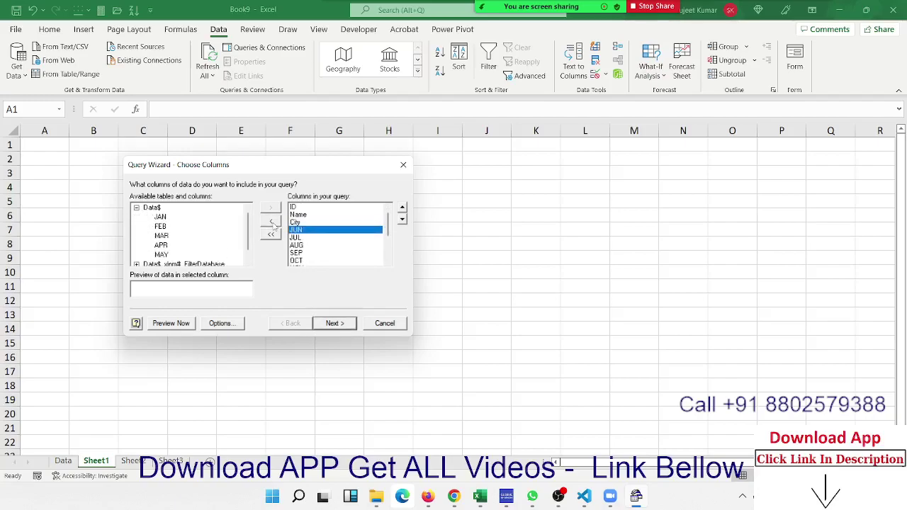
click(273, 224)
click(273, 223)
click(272, 223)
click(273, 224)
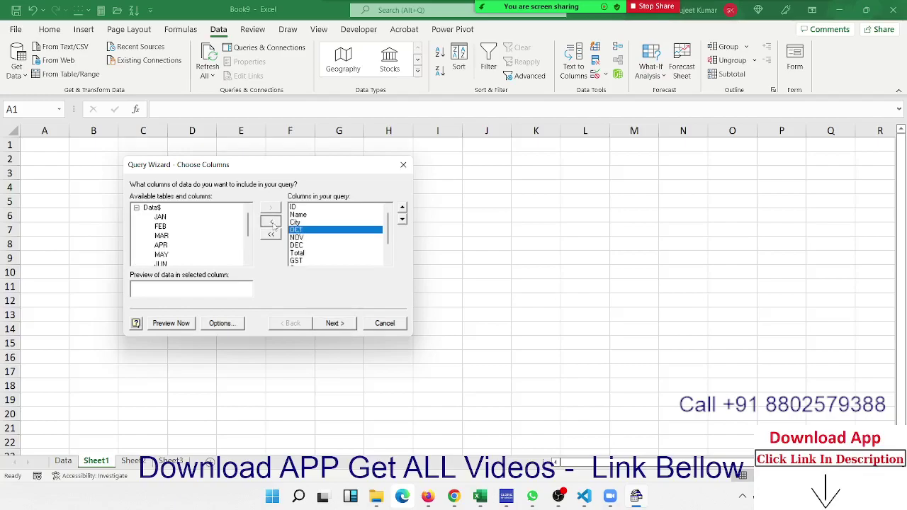
click(272, 223)
click(272, 223)
click(273, 223)
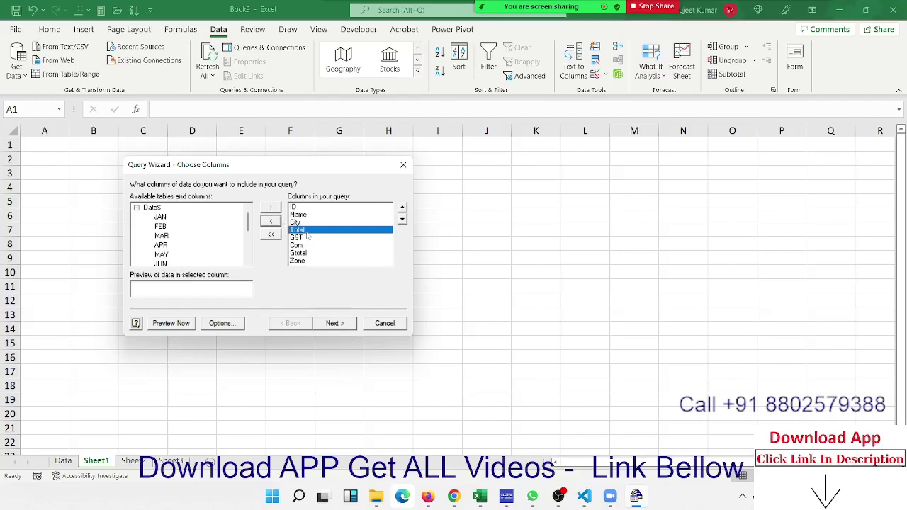
Filter the query to keep only rows where City equals Pune
click(351, 324)
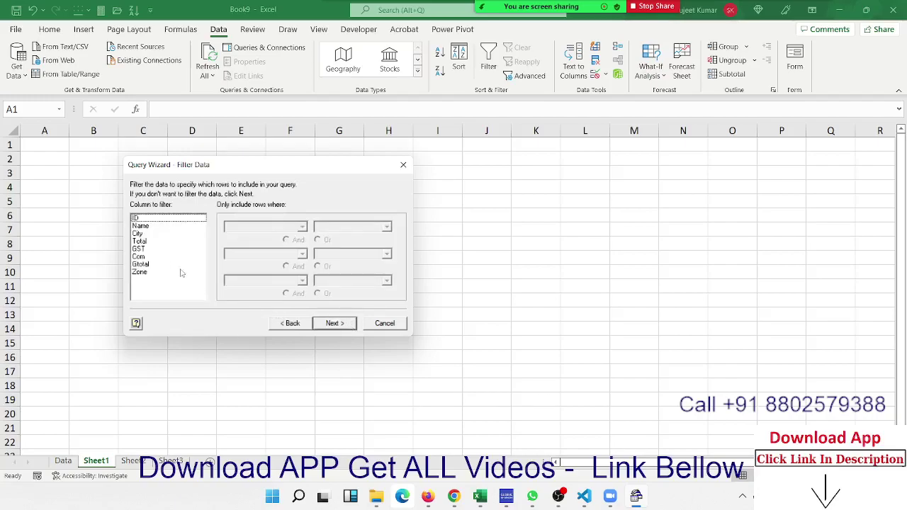
click(149, 234)
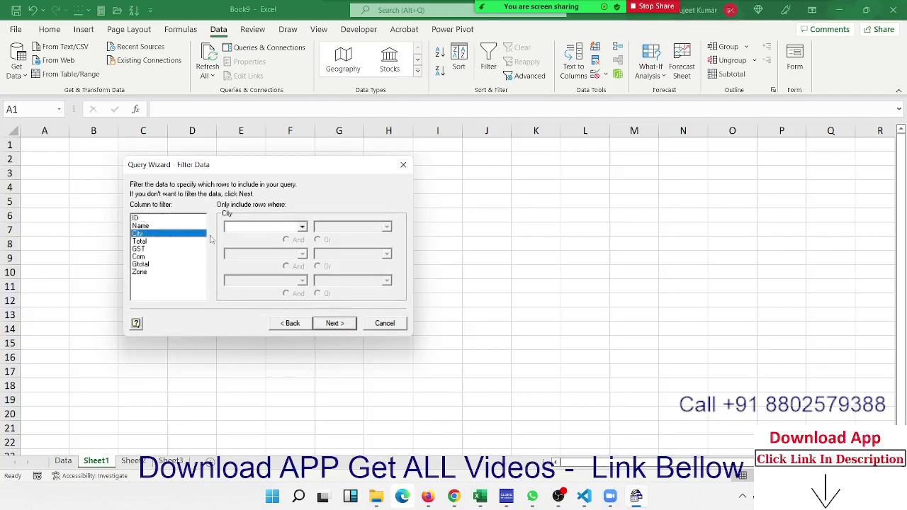
click(303, 228)
click(239, 239)
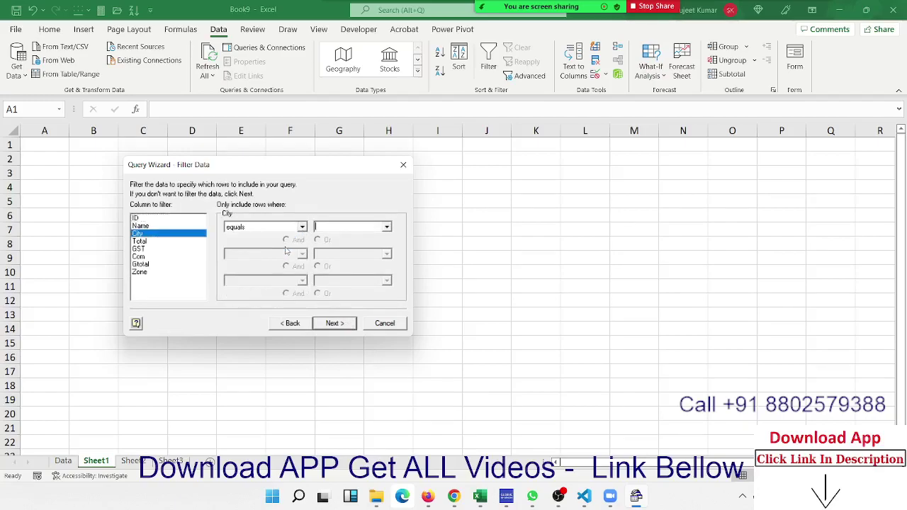
click(387, 227)
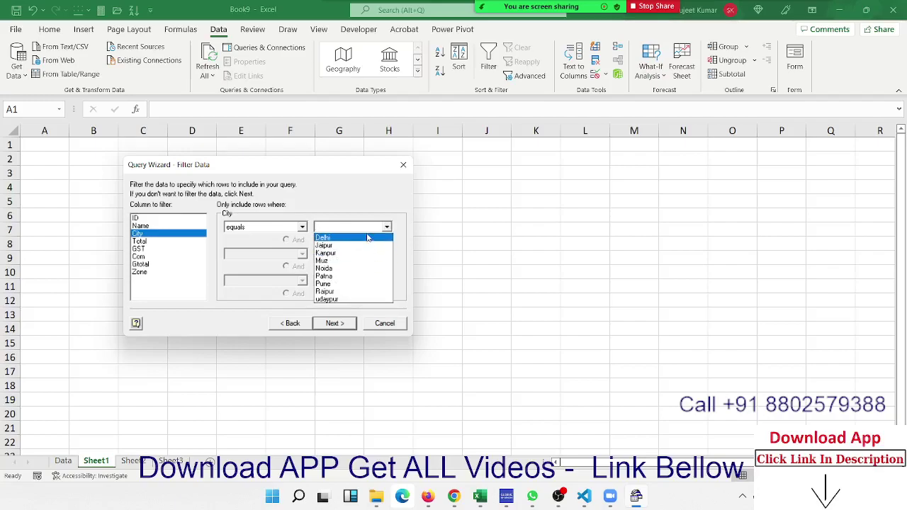
click(366, 283)
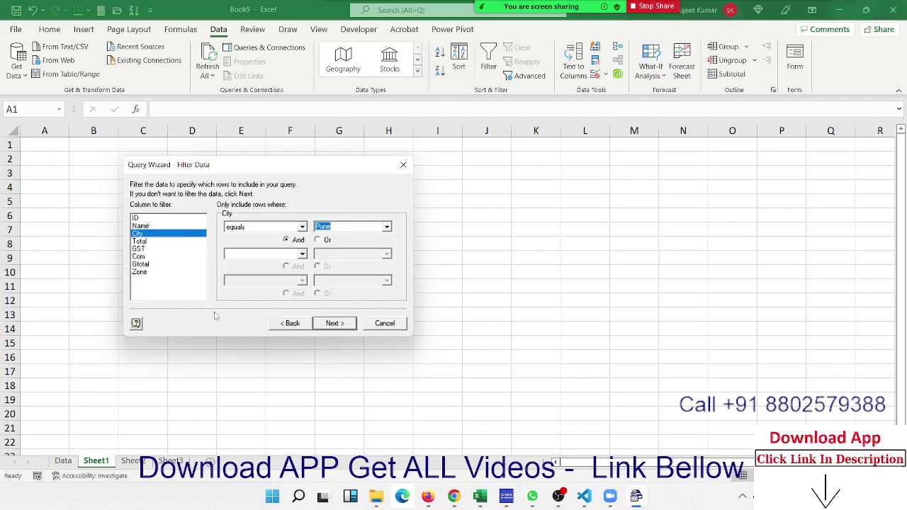
click(333, 325)
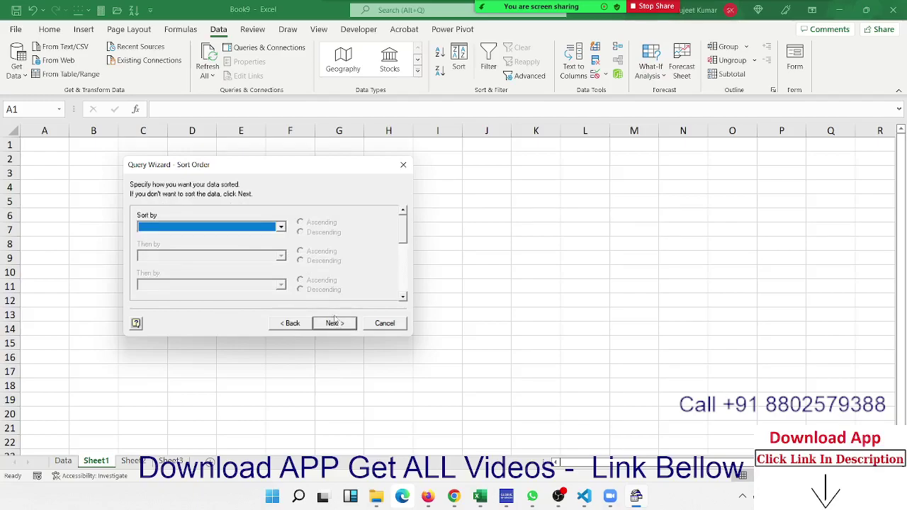
Sort by ID ascending and import the results as a table at $A$1
click(281, 228)
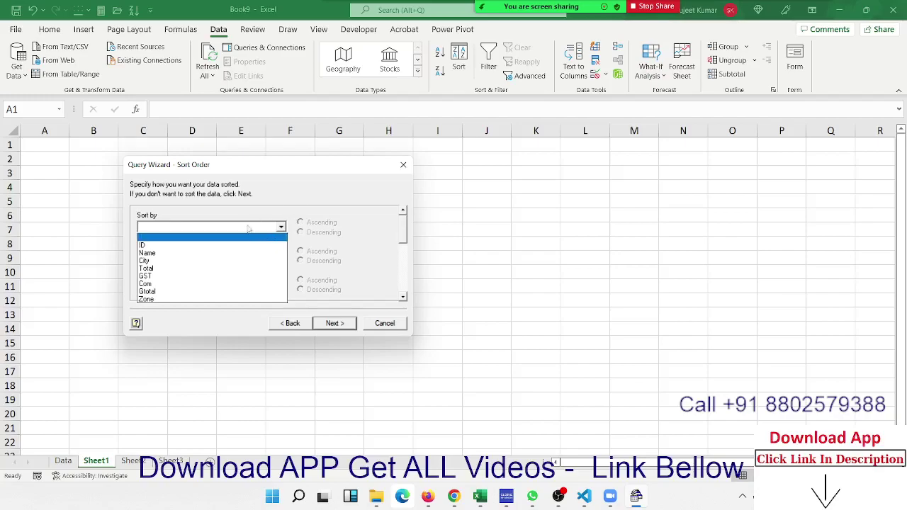
click(236, 245)
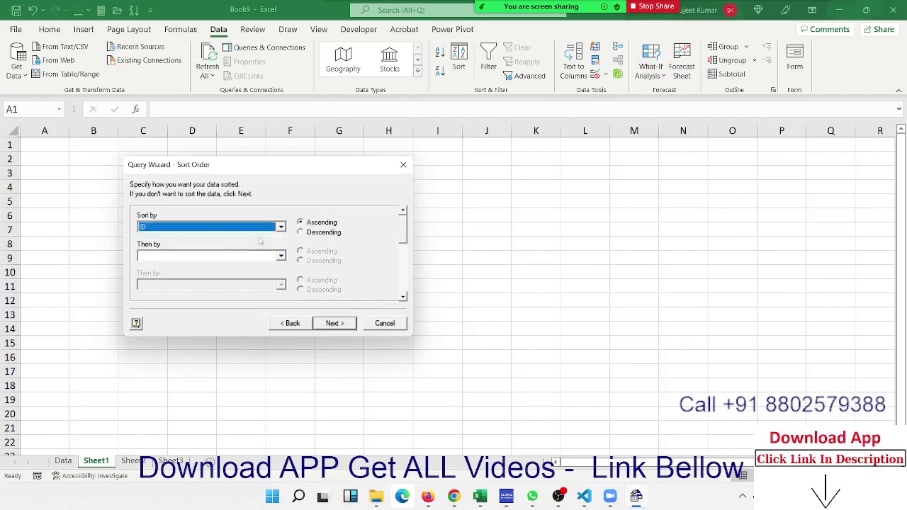
click(331, 325)
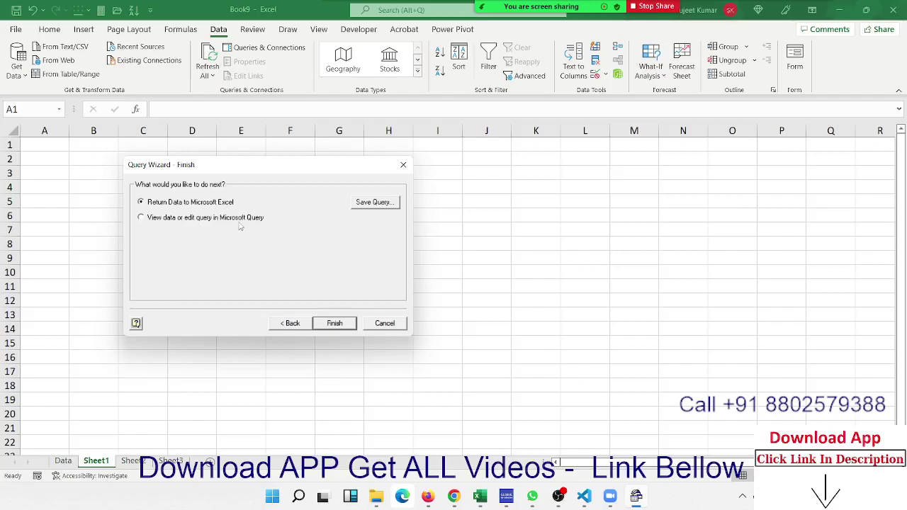
mouse_move(625, 496)
click(331, 323)
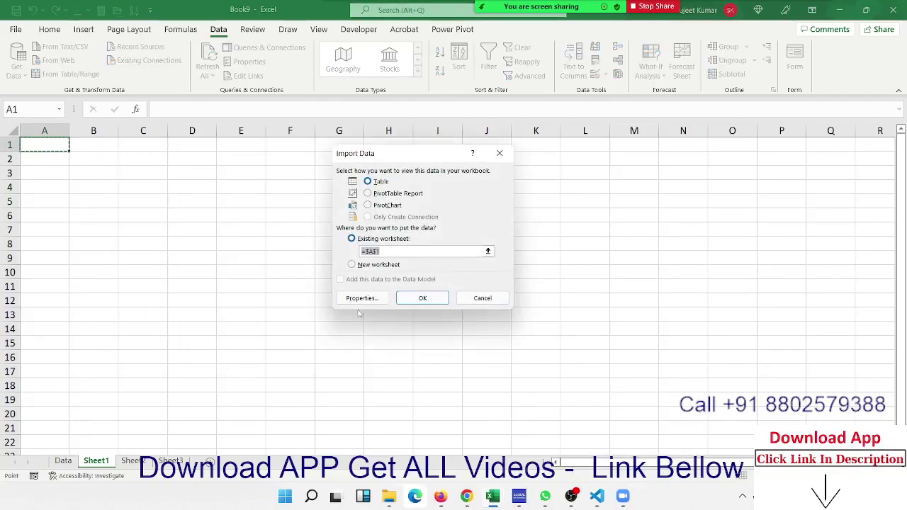
click(426, 302)
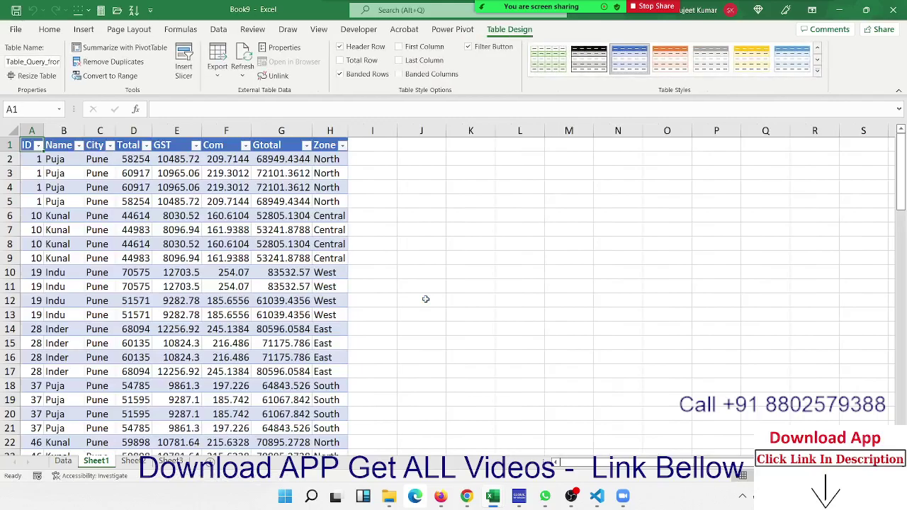
Scroll through the imported Pune table to review its rows
click(159, 216)
click(256, 275)
scroll(257, 290, down, 20)
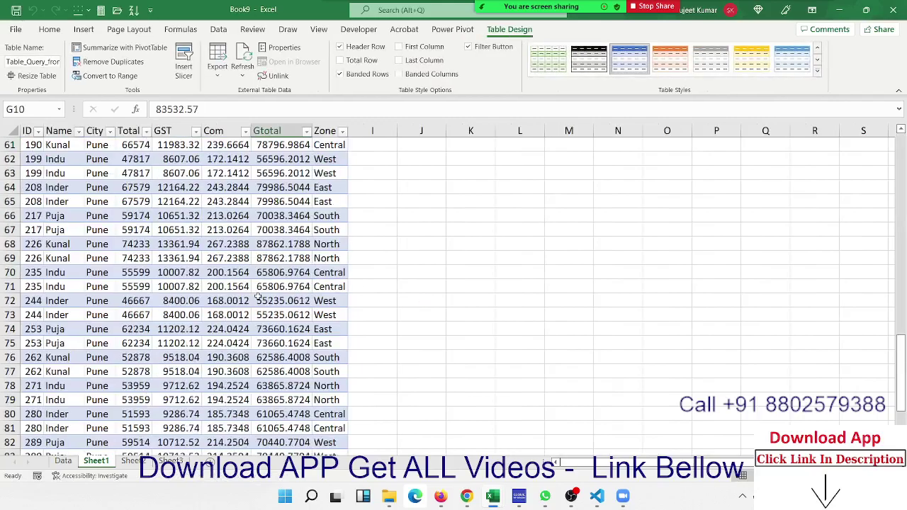
scroll(256, 296, down, 13)
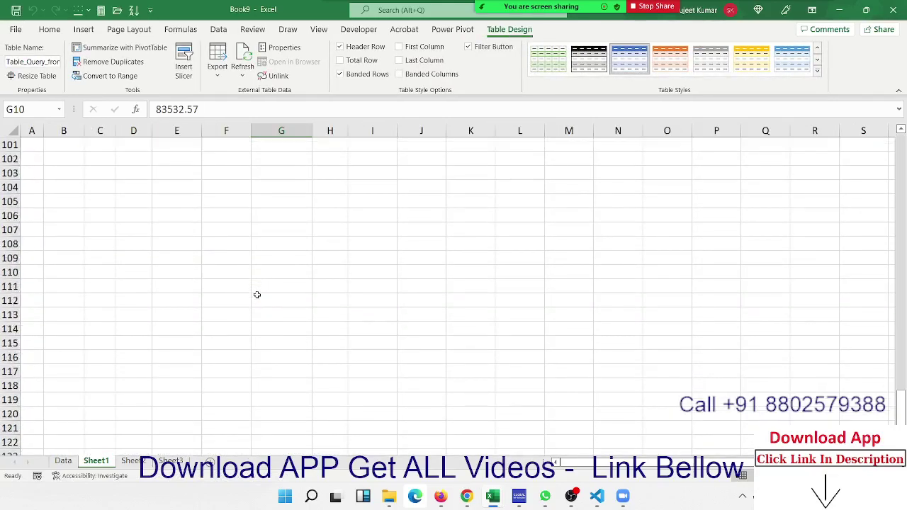
scroll(257, 295, up, 6)
scroll(256, 295, up, 1)
scroll(257, 295, up, 10)
scroll(258, 296, up, 3)
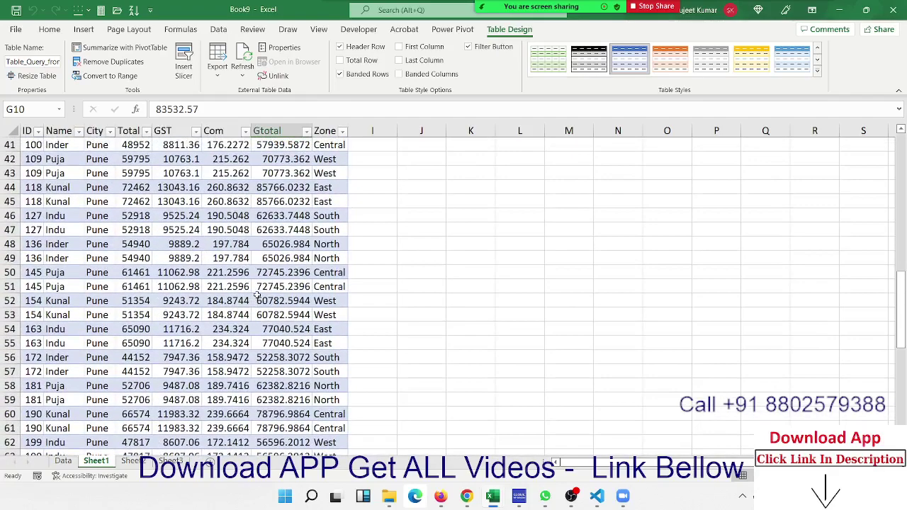
scroll(257, 294, up, 13)
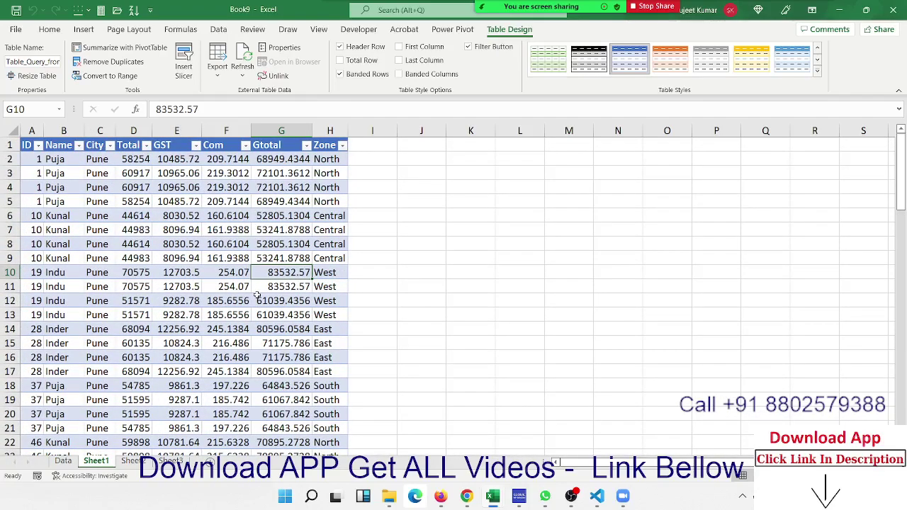
Enter the label Cuty in K1 and the city Delhi in K2
click(462, 142)
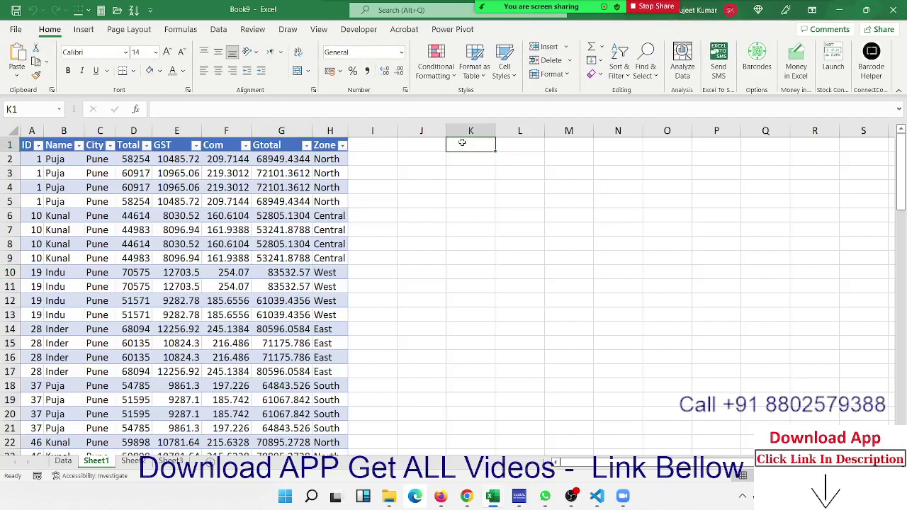
text(Seled)
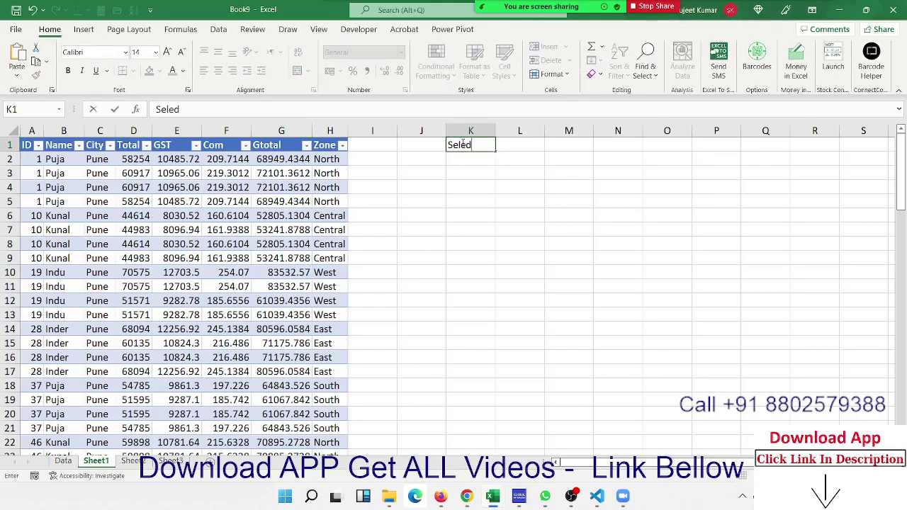
key(BackSpace)
key(BackSpace)
key(BackSpace)
key(BackSpace)
key(BackSpace)
key(BackSpace)
text(Cuty)
key(Return)
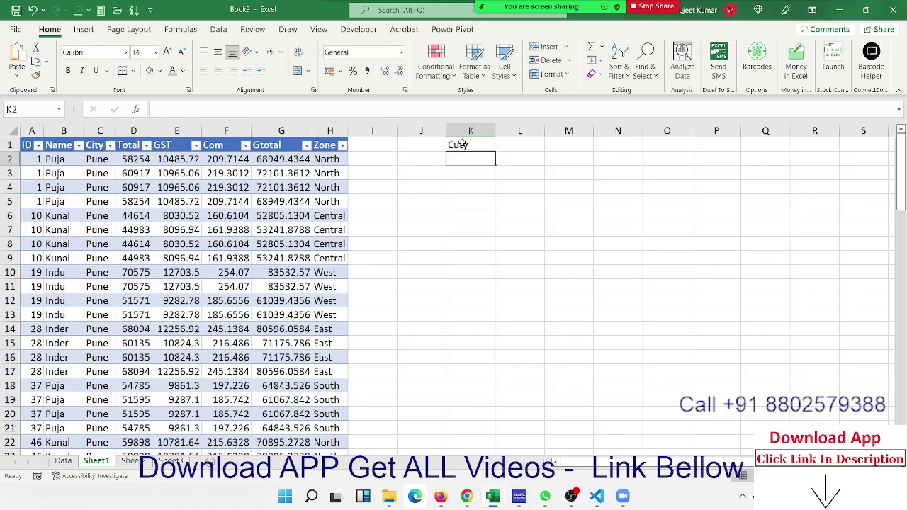
text(D)
text(elhi)
key(Return)
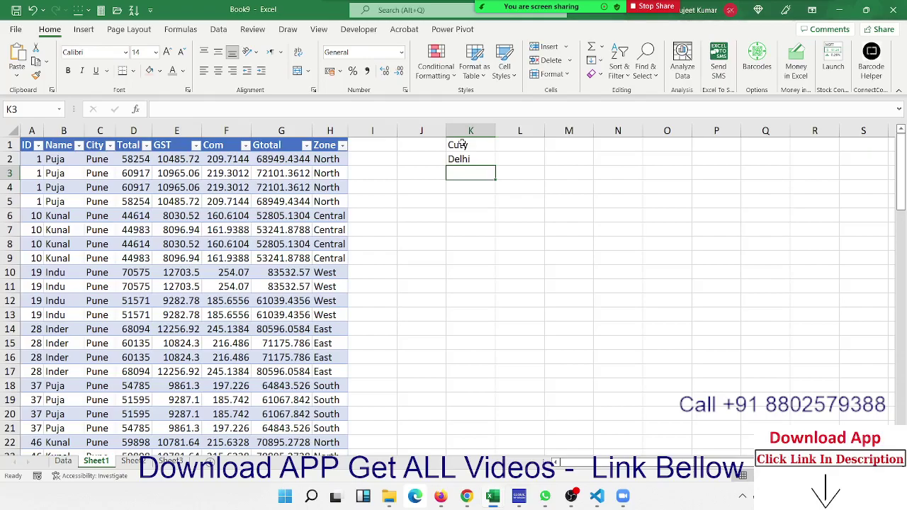
click(231, 172)
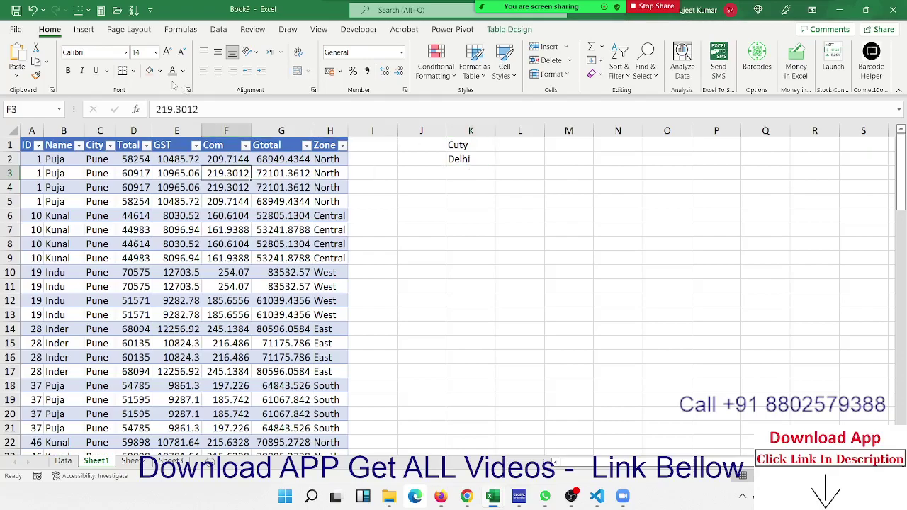
Open the query connection's Properties at the Definition tab showing the SQL
click(217, 30)
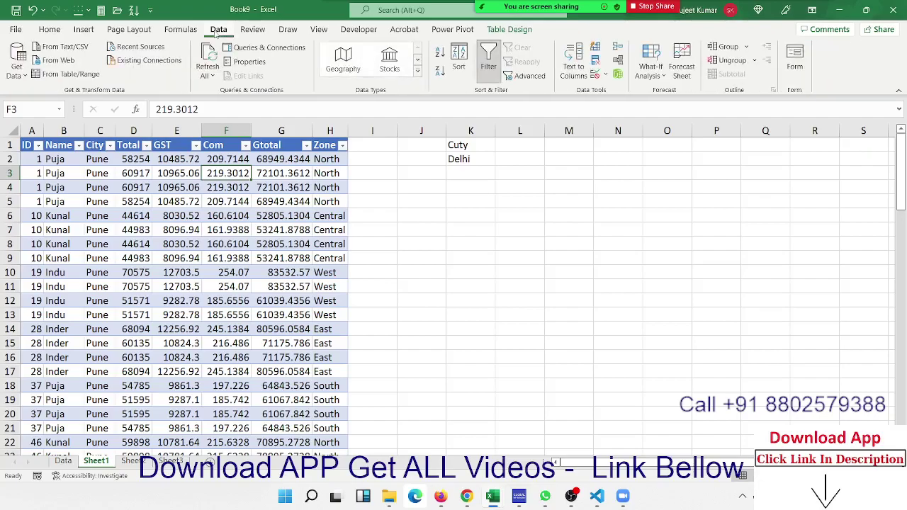
click(248, 47)
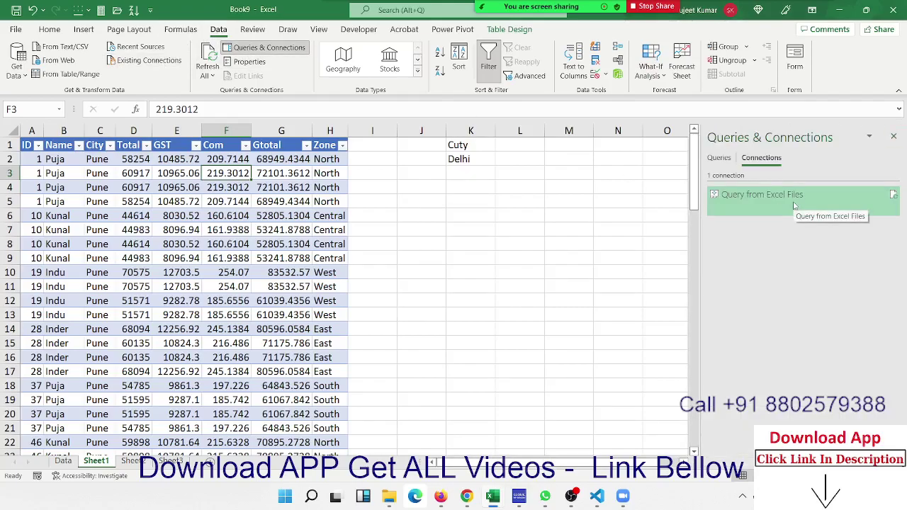
right_click(795, 204)
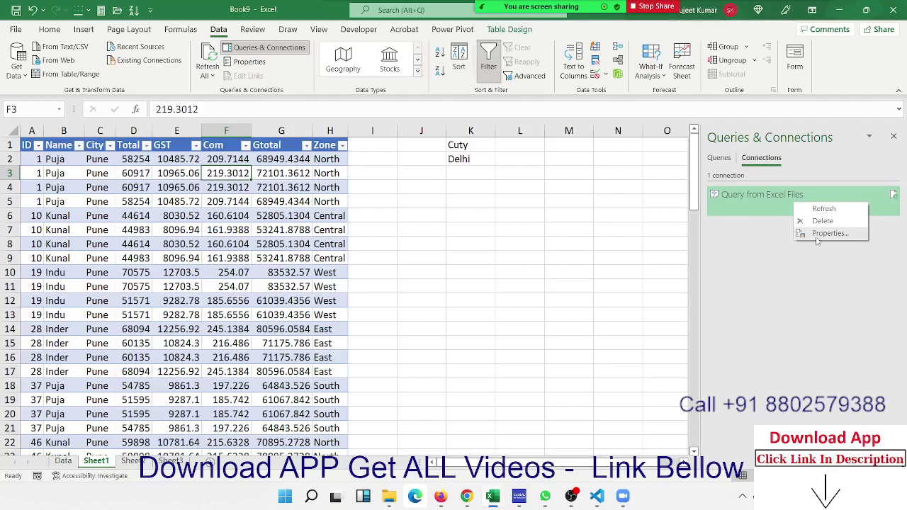
click(817, 234)
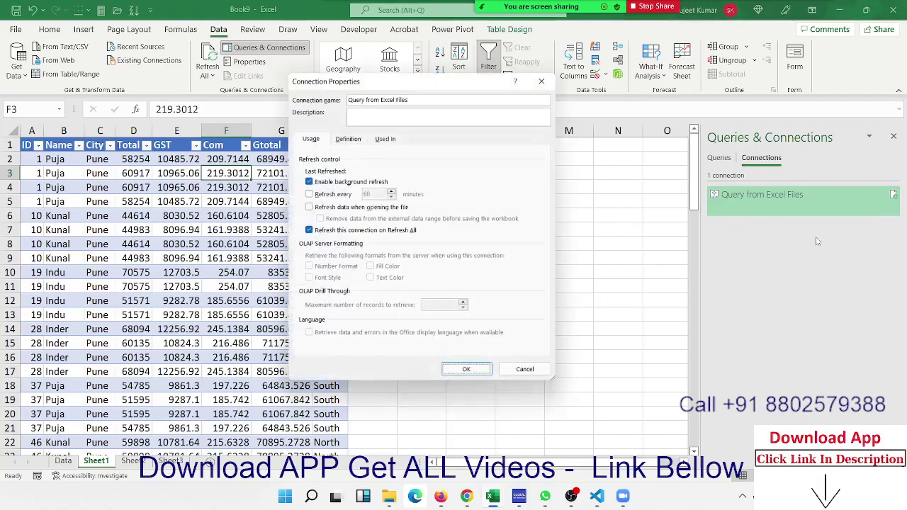
click(350, 139)
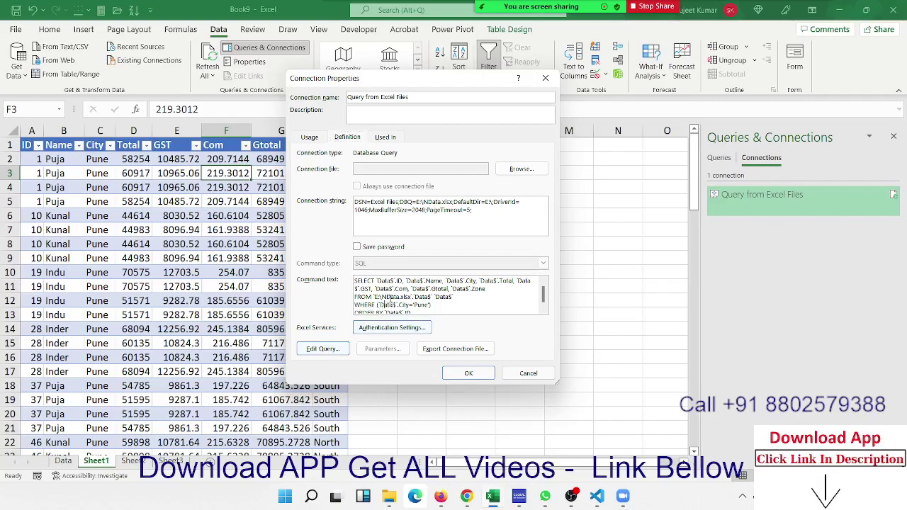
Replace 'Pune' with ? in the command text's City filter
scroll(388, 300, down, 1)
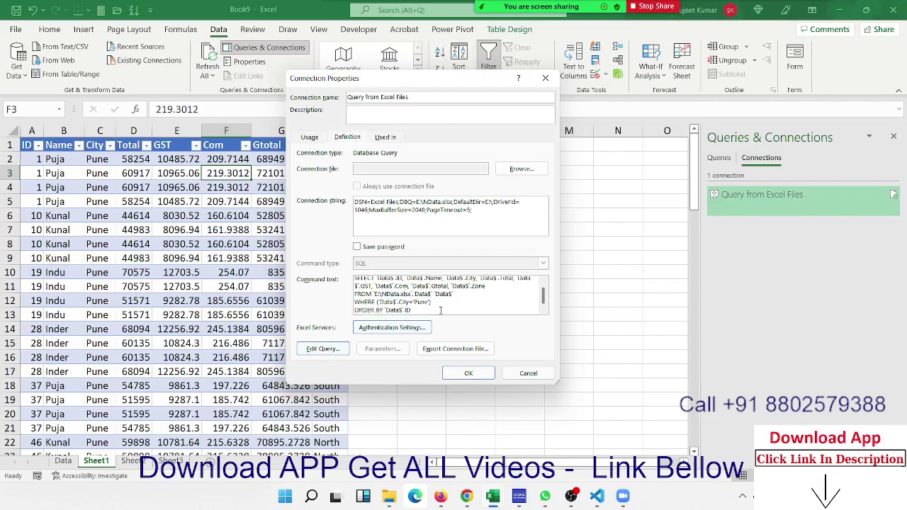
drag(374, 294, 428, 292)
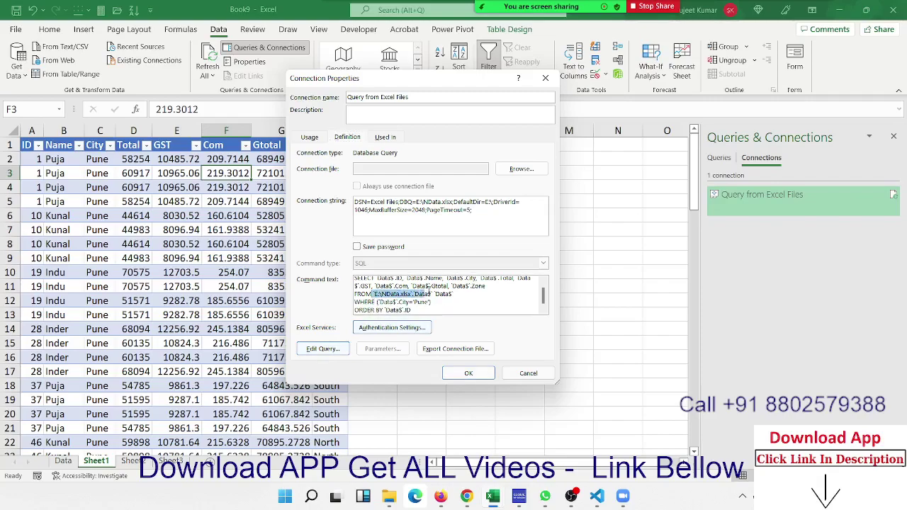
click(396, 309)
double_click(365, 302)
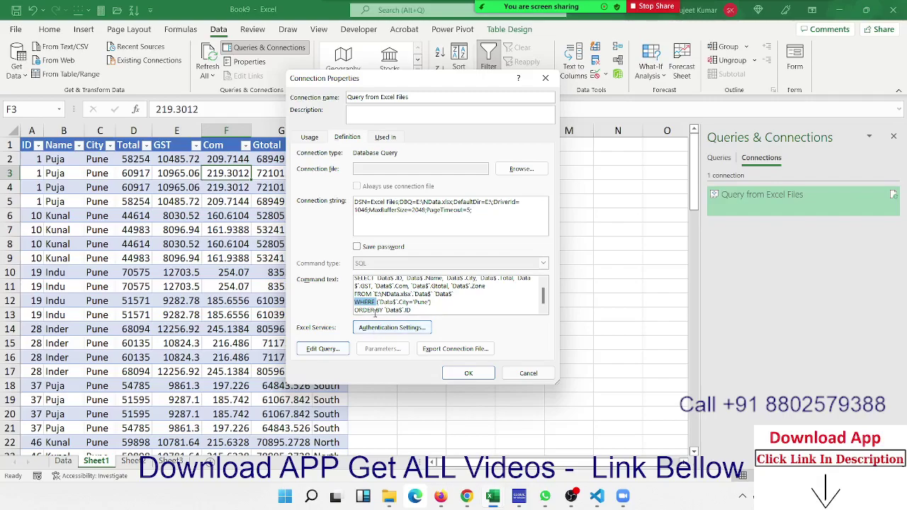
click(413, 303)
key(BackSpace)
key(BackSpace)
key(BackSpace)
key(BackSpace)
key(BackSpace)
text(?)
Link Parameter1 to cell Sheet1!$K$2, refreshing automatically when the cell changes
click(459, 373)
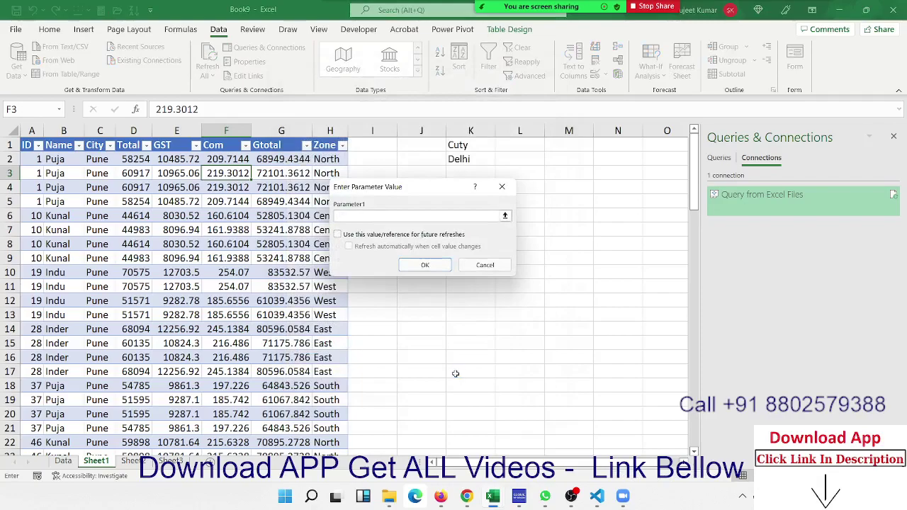
drag(372, 189, 374, 285)
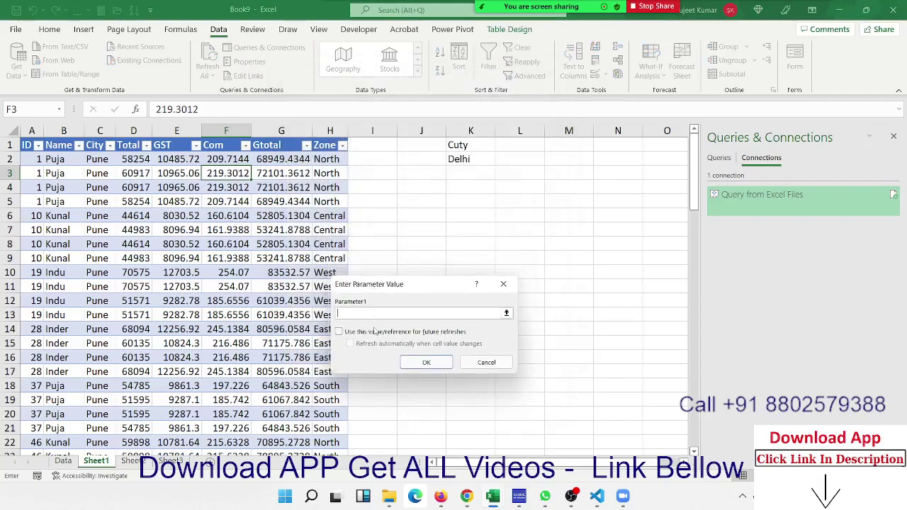
click(338, 331)
click(350, 343)
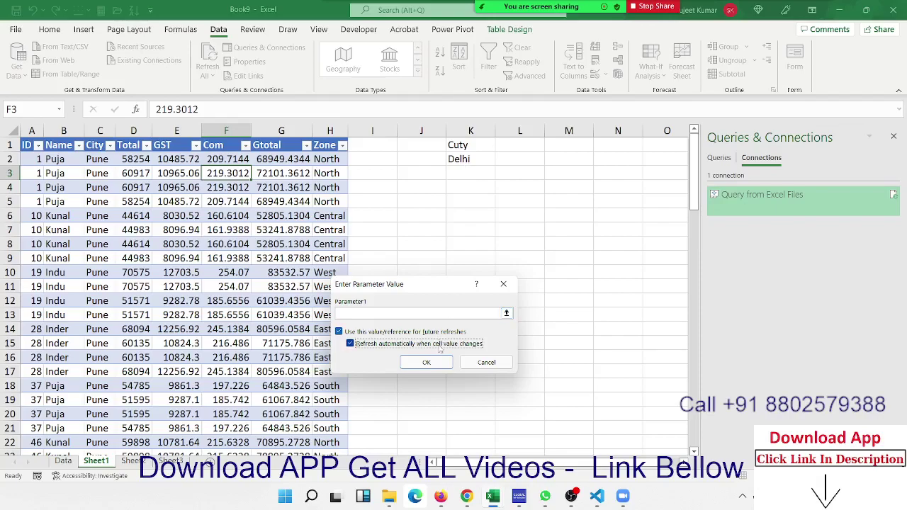
click(400, 313)
click(452, 156)
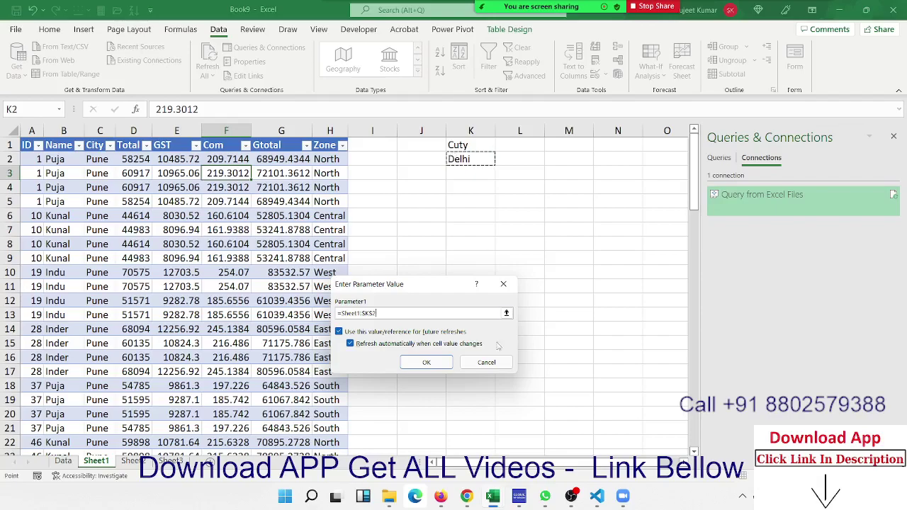
click(427, 362)
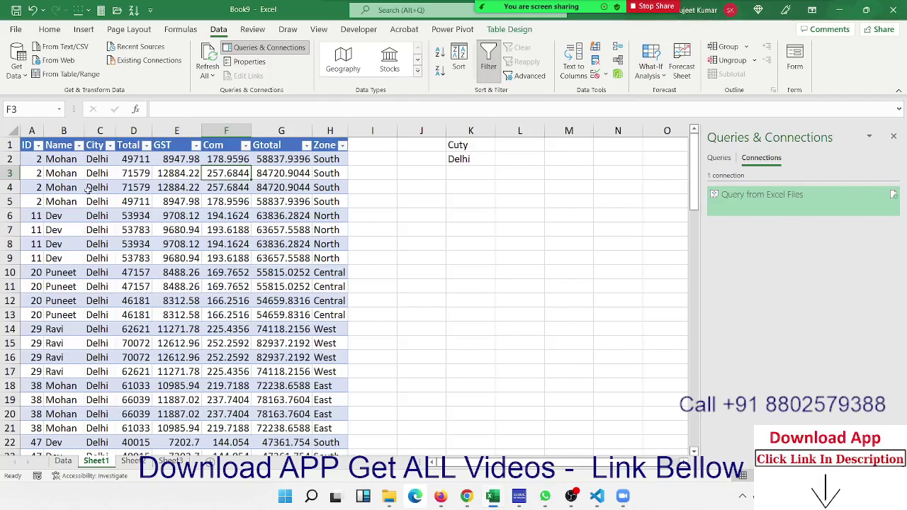
Change K2 to Patna, then to Muz, letting the table refresh each time
click(458, 158)
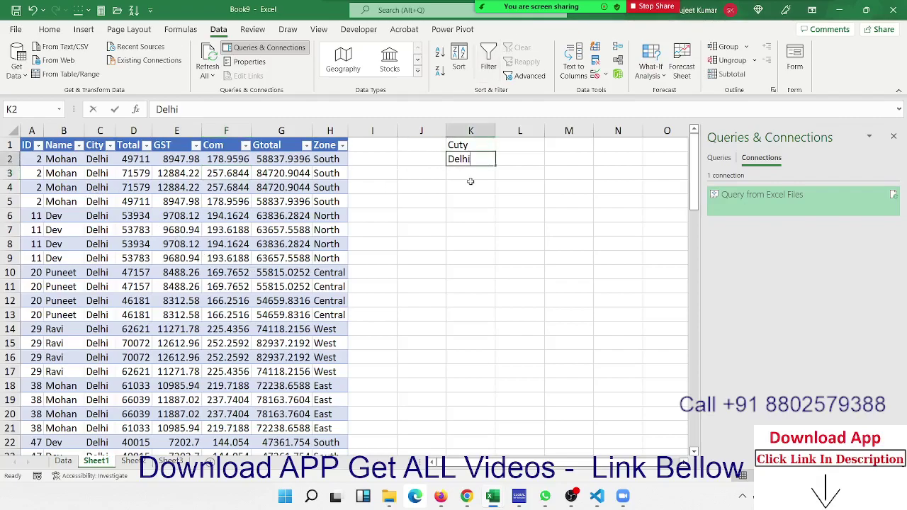
text(Patna)
key(Return)
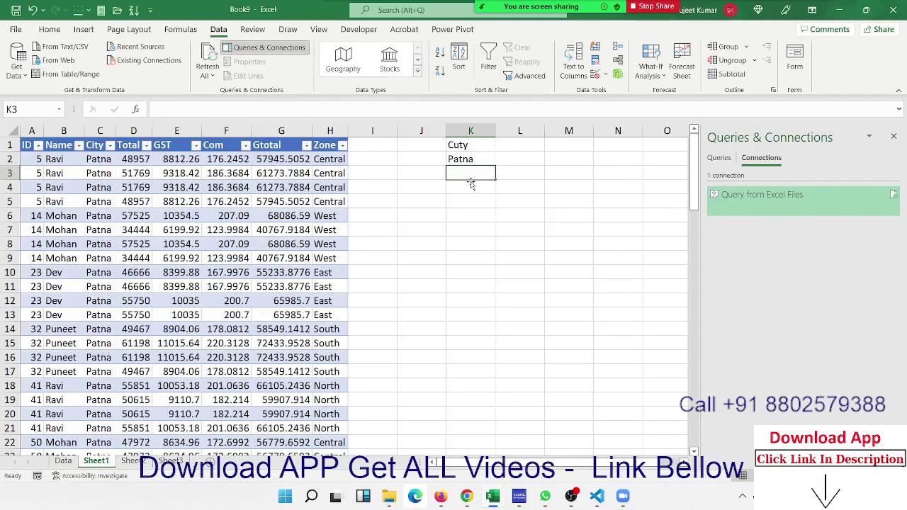
key(Up)
text(Muz)
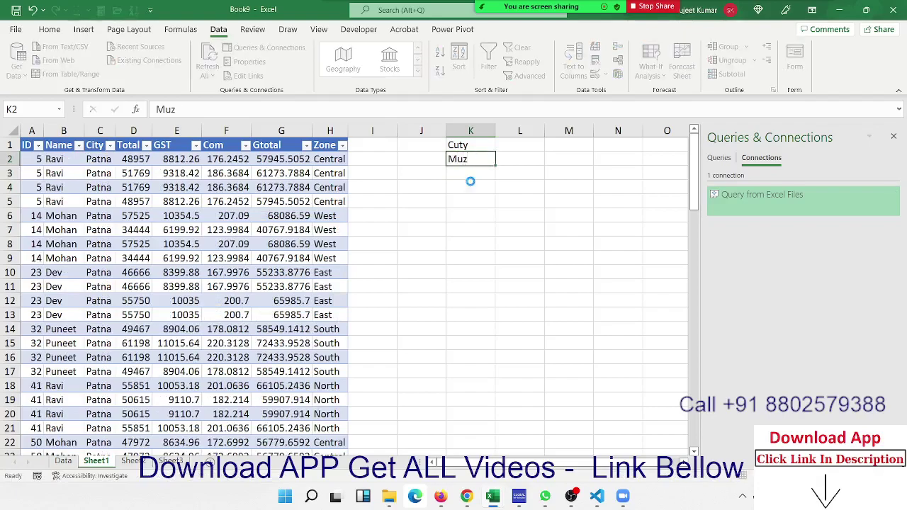
key(Return)
key(Up)
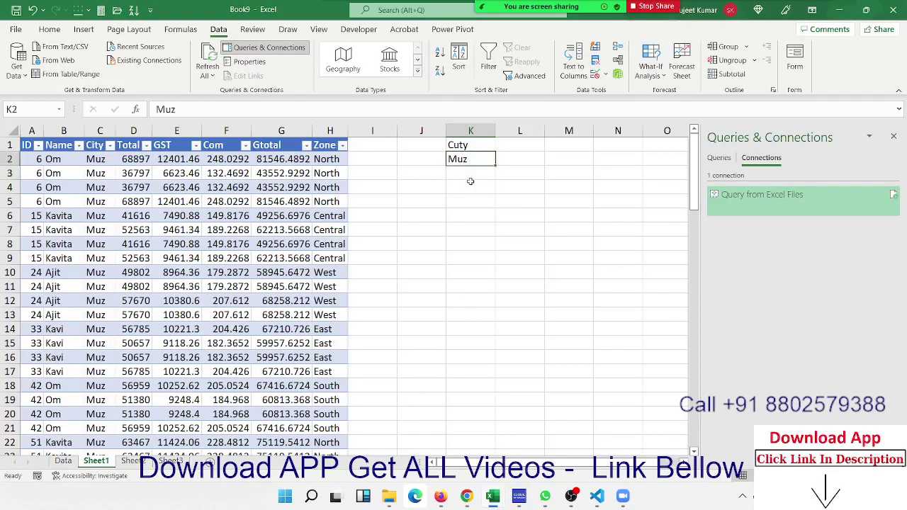